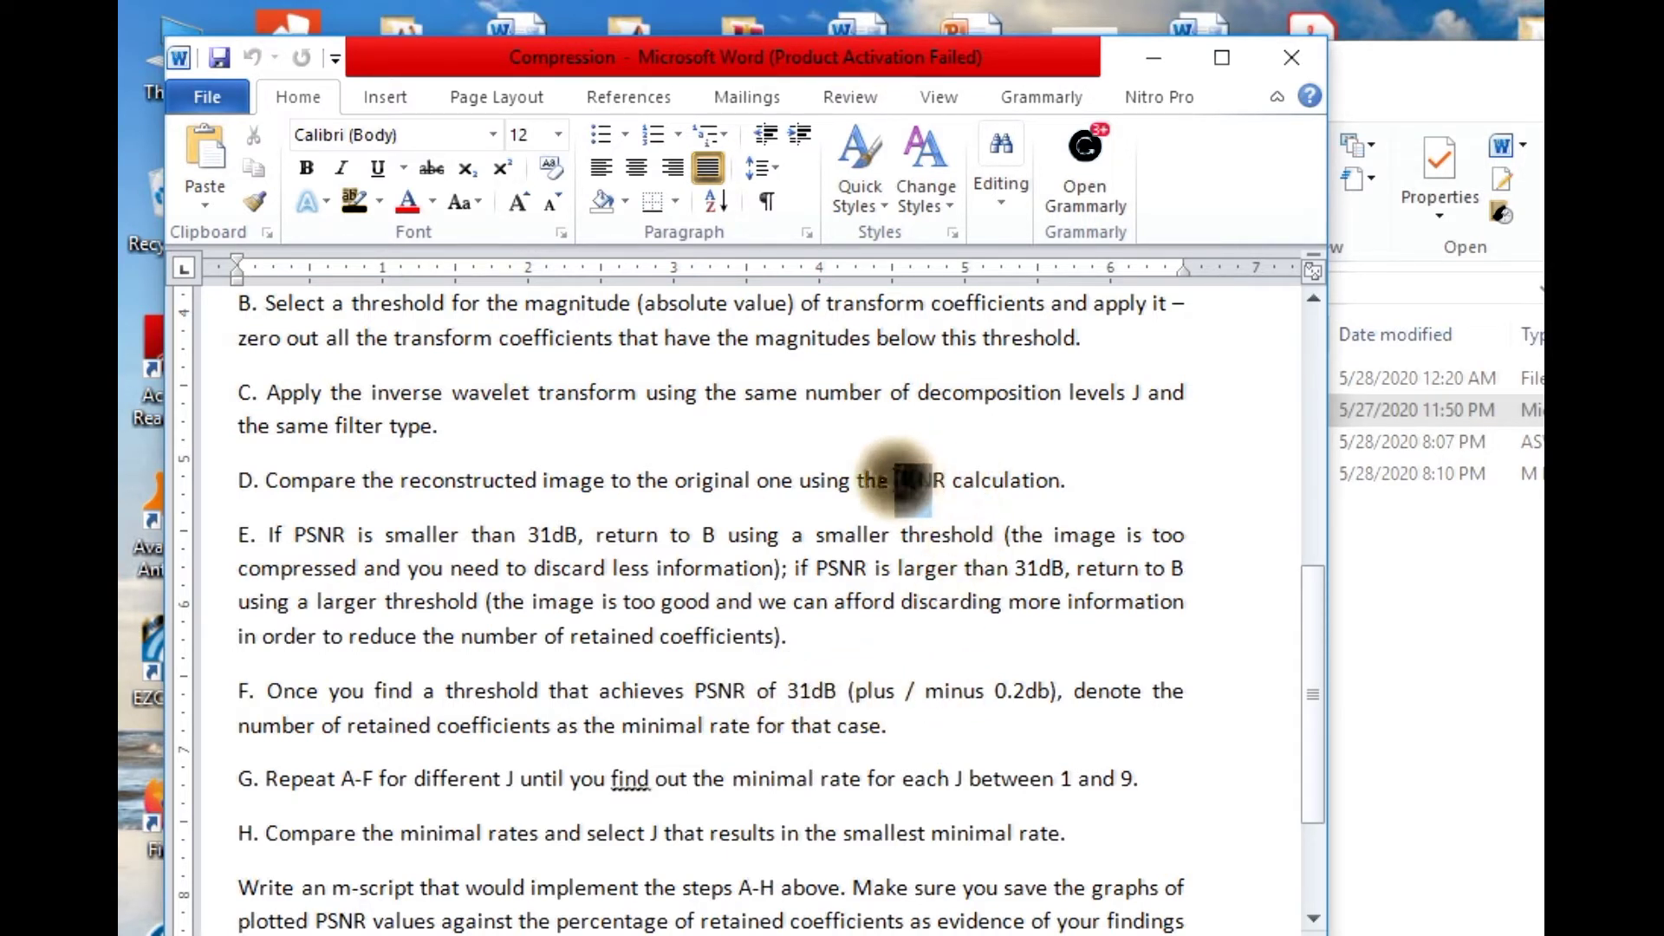
# Highlight PSNR in step D and the 31dB target in step F, then go to MATLAB
pyautogui.doubleClick(922, 480)
pyautogui.moveTo(1064, 690); pyautogui.dragTo(784, 690)
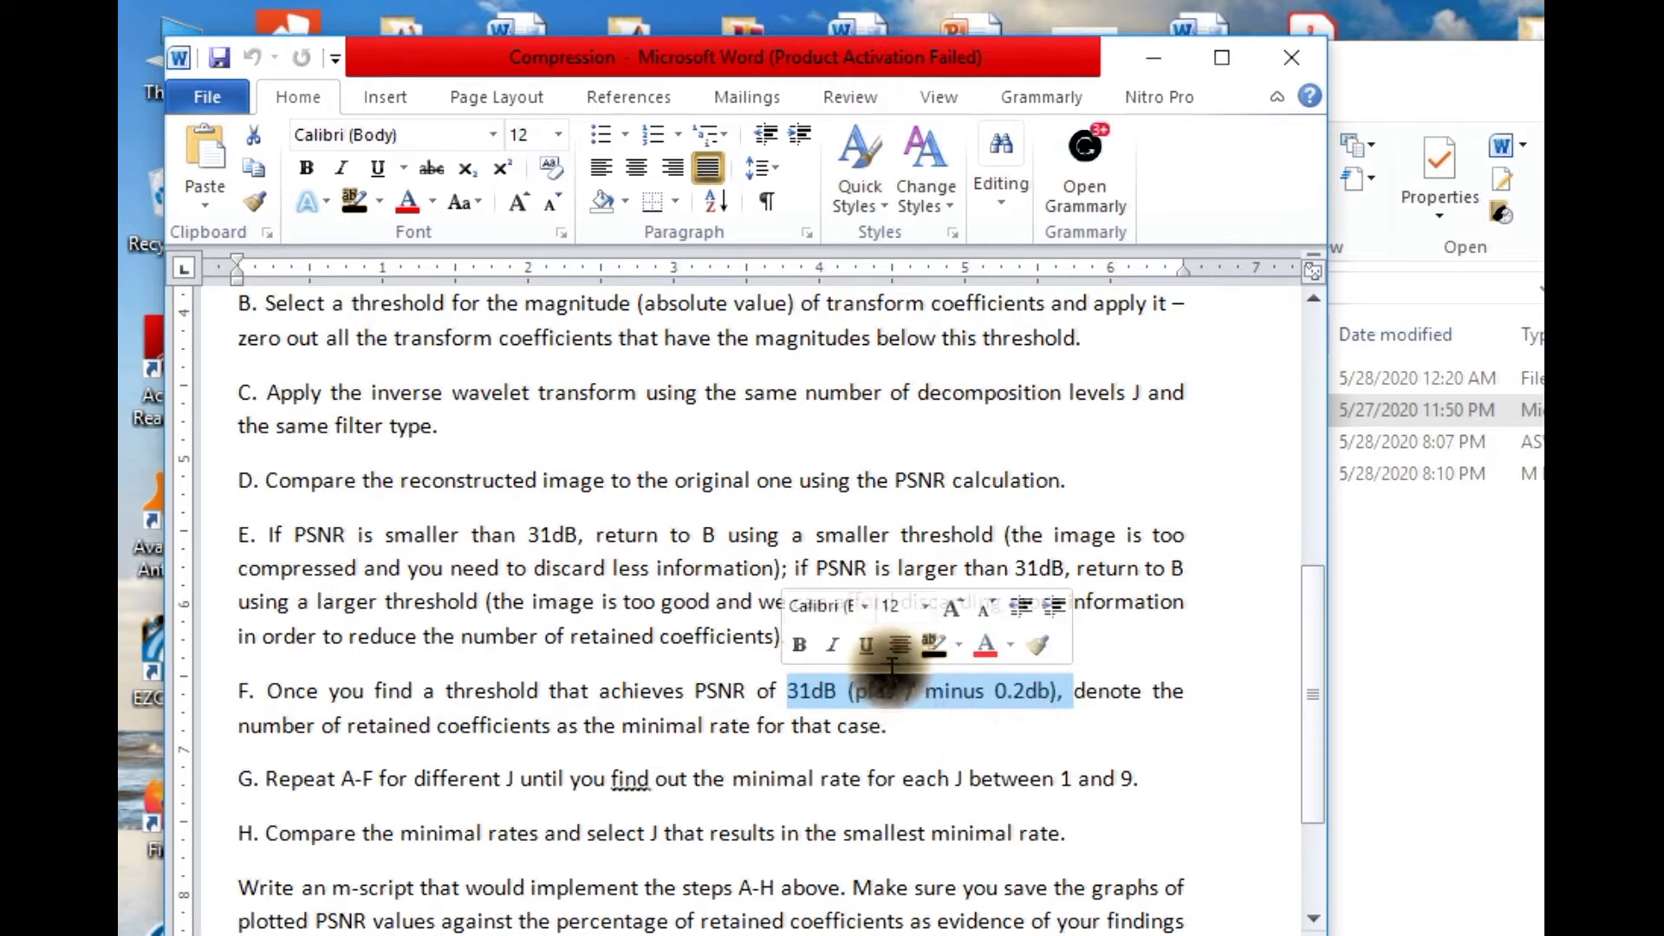
pyautogui.click(937, 661)
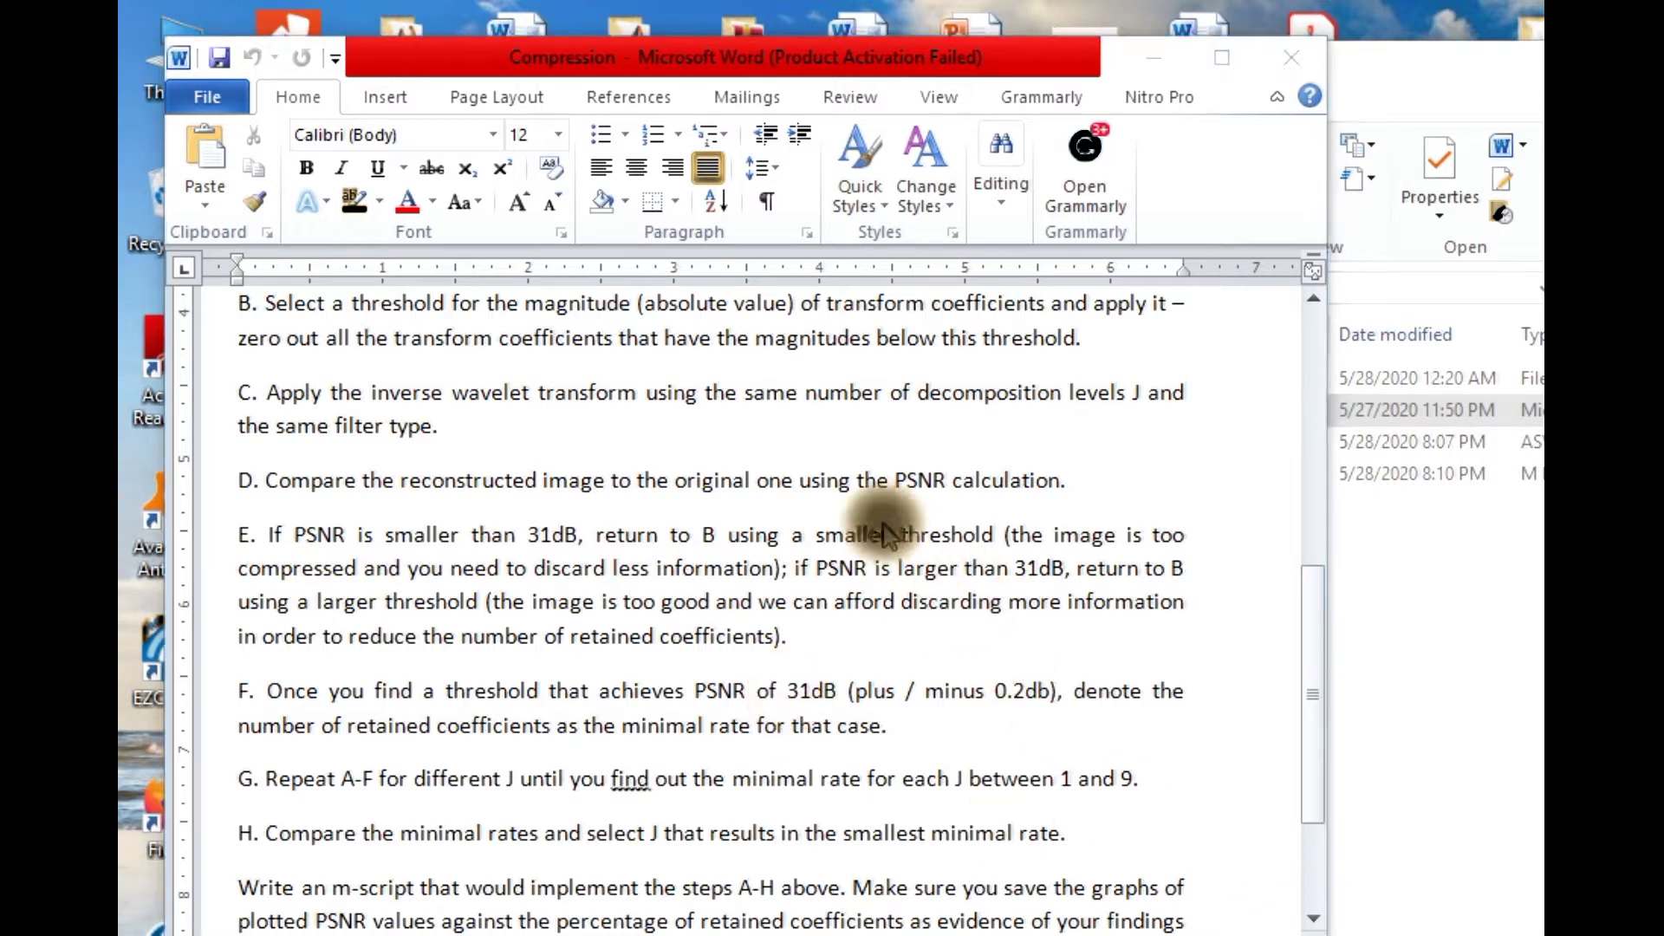
pyautogui.scroll(2, 874, 505)
pyautogui.scroll(1, 879, 507)
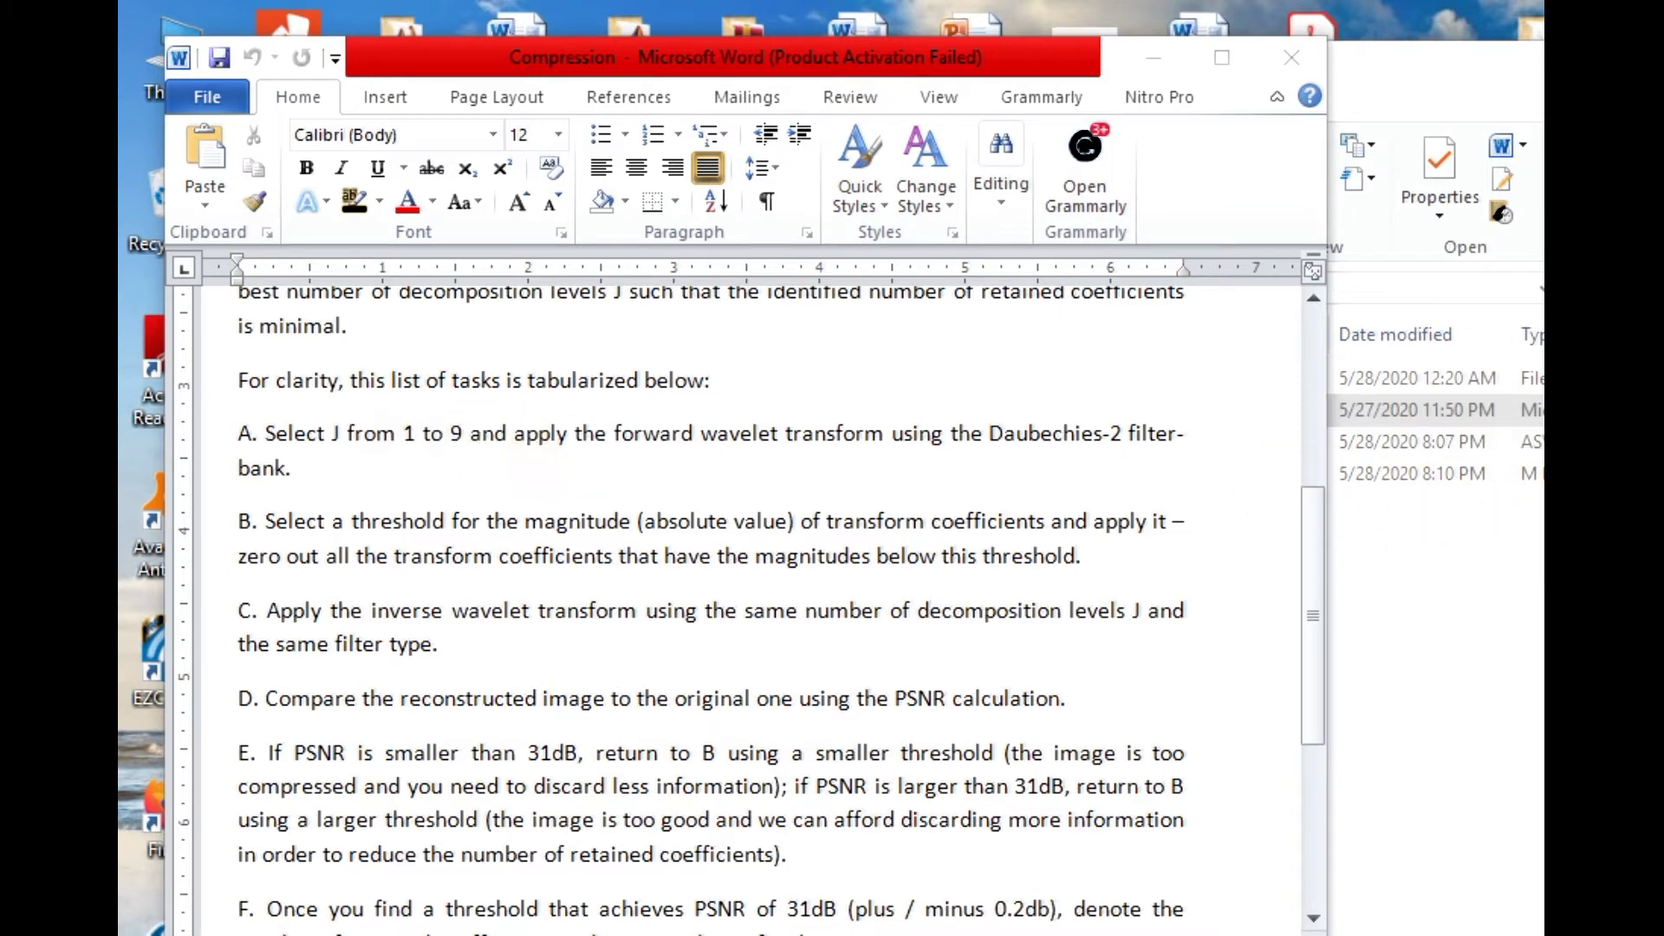
pyautogui.click(1508, 521)
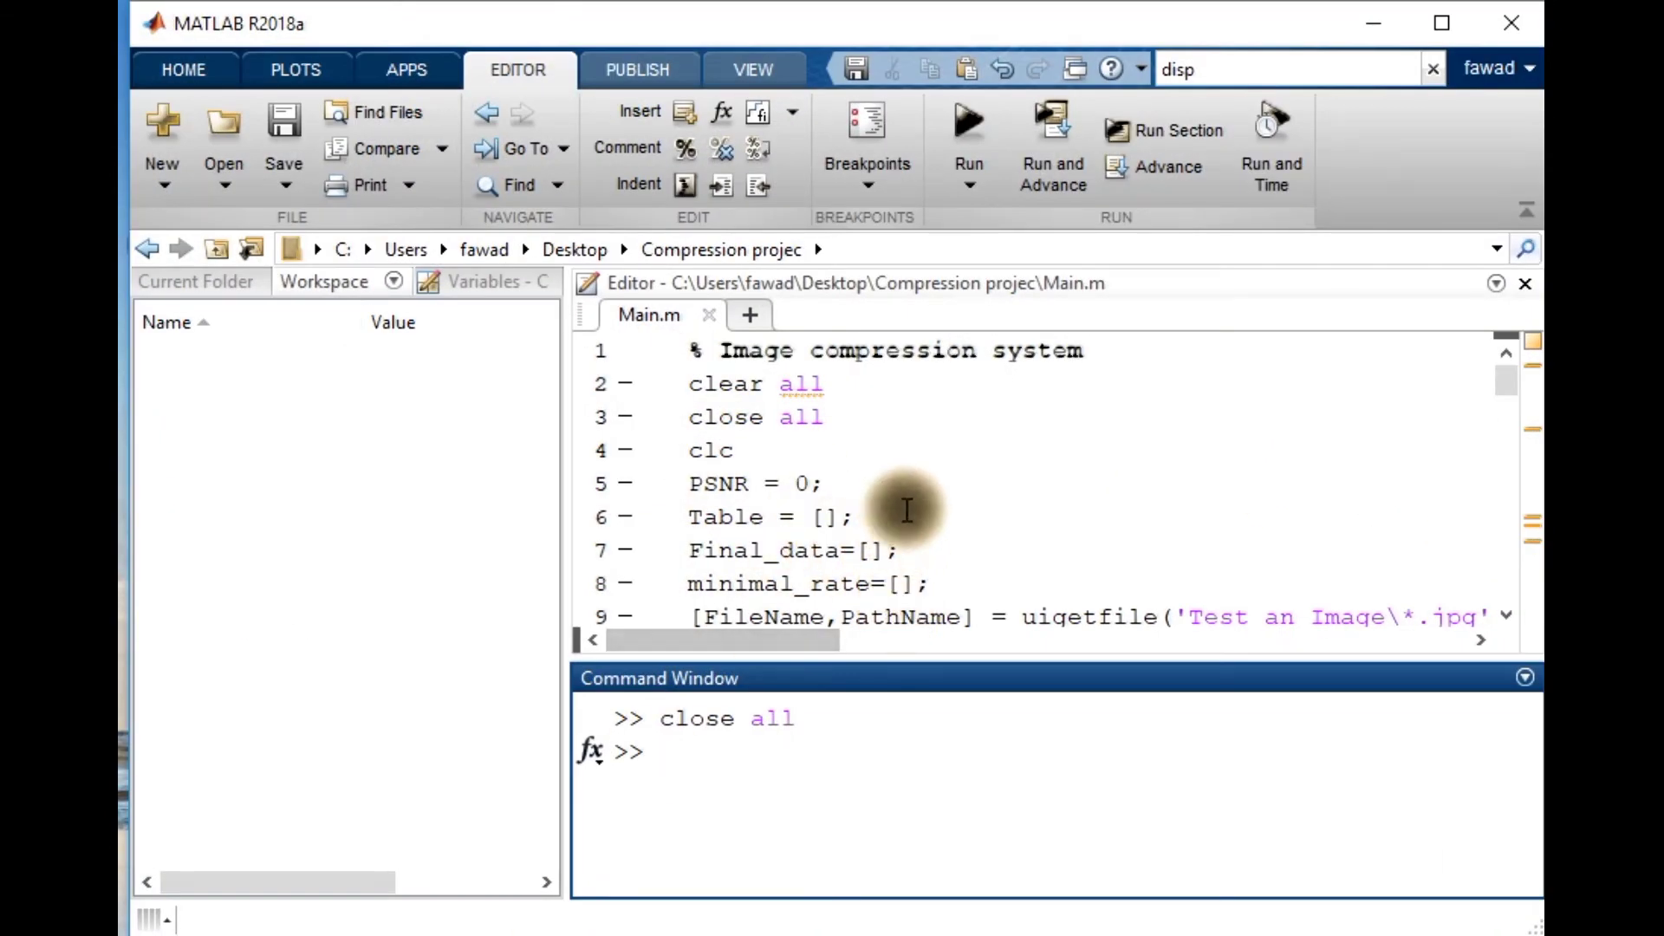
pyautogui.click(901, 516)
pyautogui.scroll(-1, 910, 546)
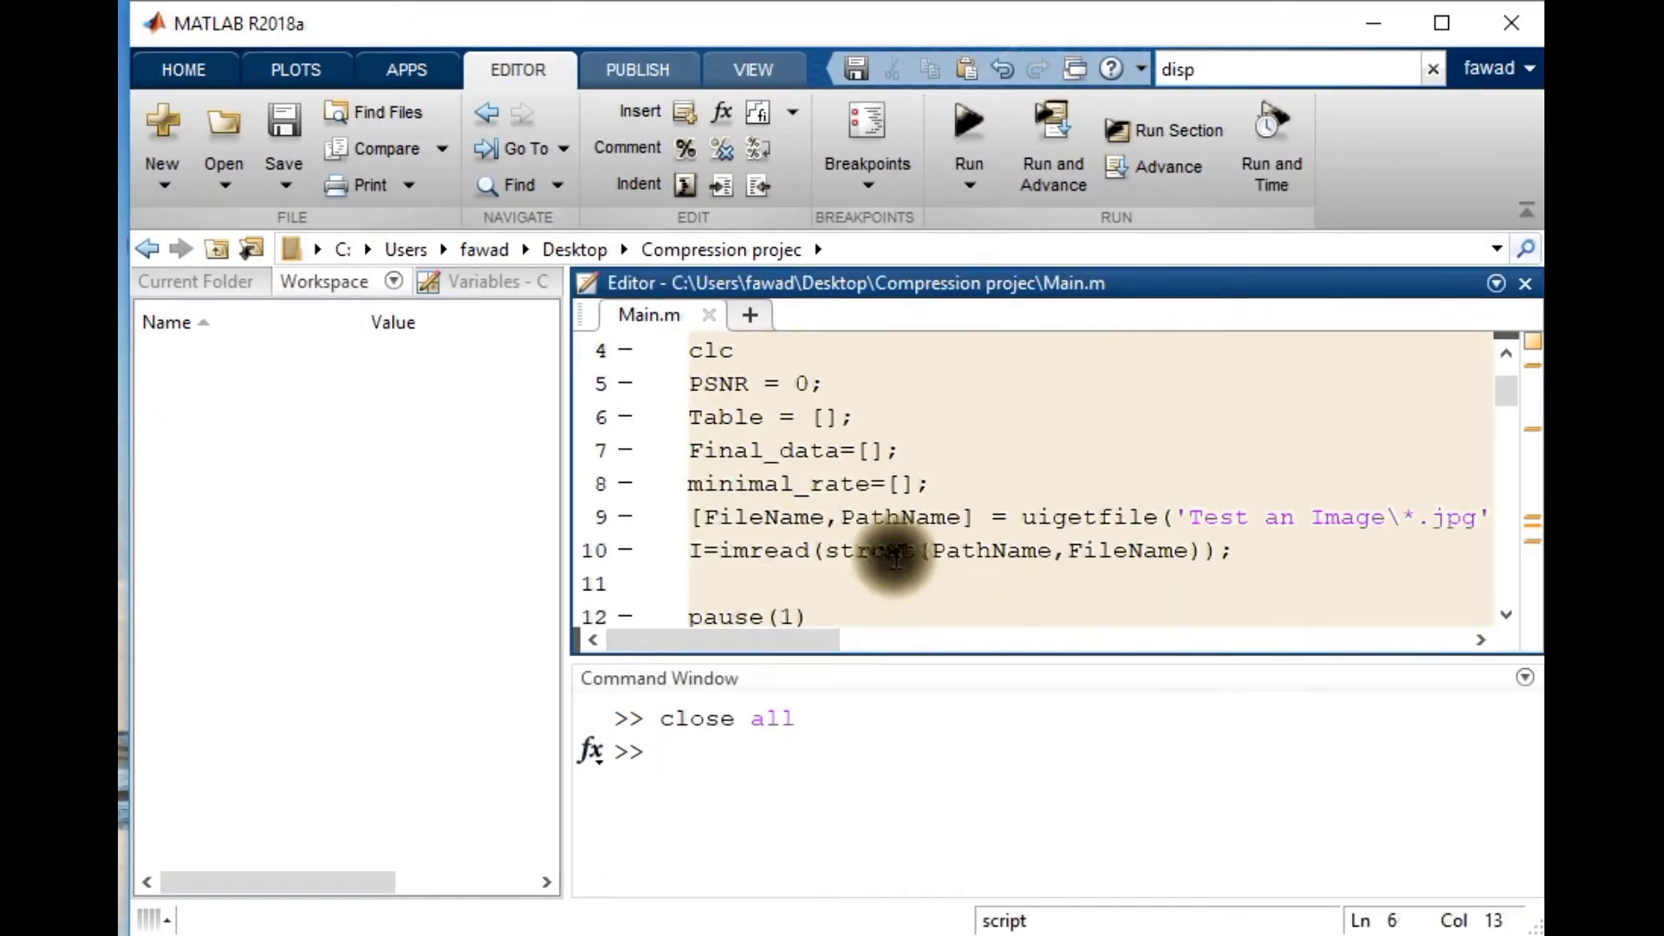
pyautogui.scroll(-1, 896, 553)
pyautogui.scroll(-4, 895, 553)
pyautogui.scroll(-3, 894, 552)
pyautogui.scroll(-3, 895, 553)
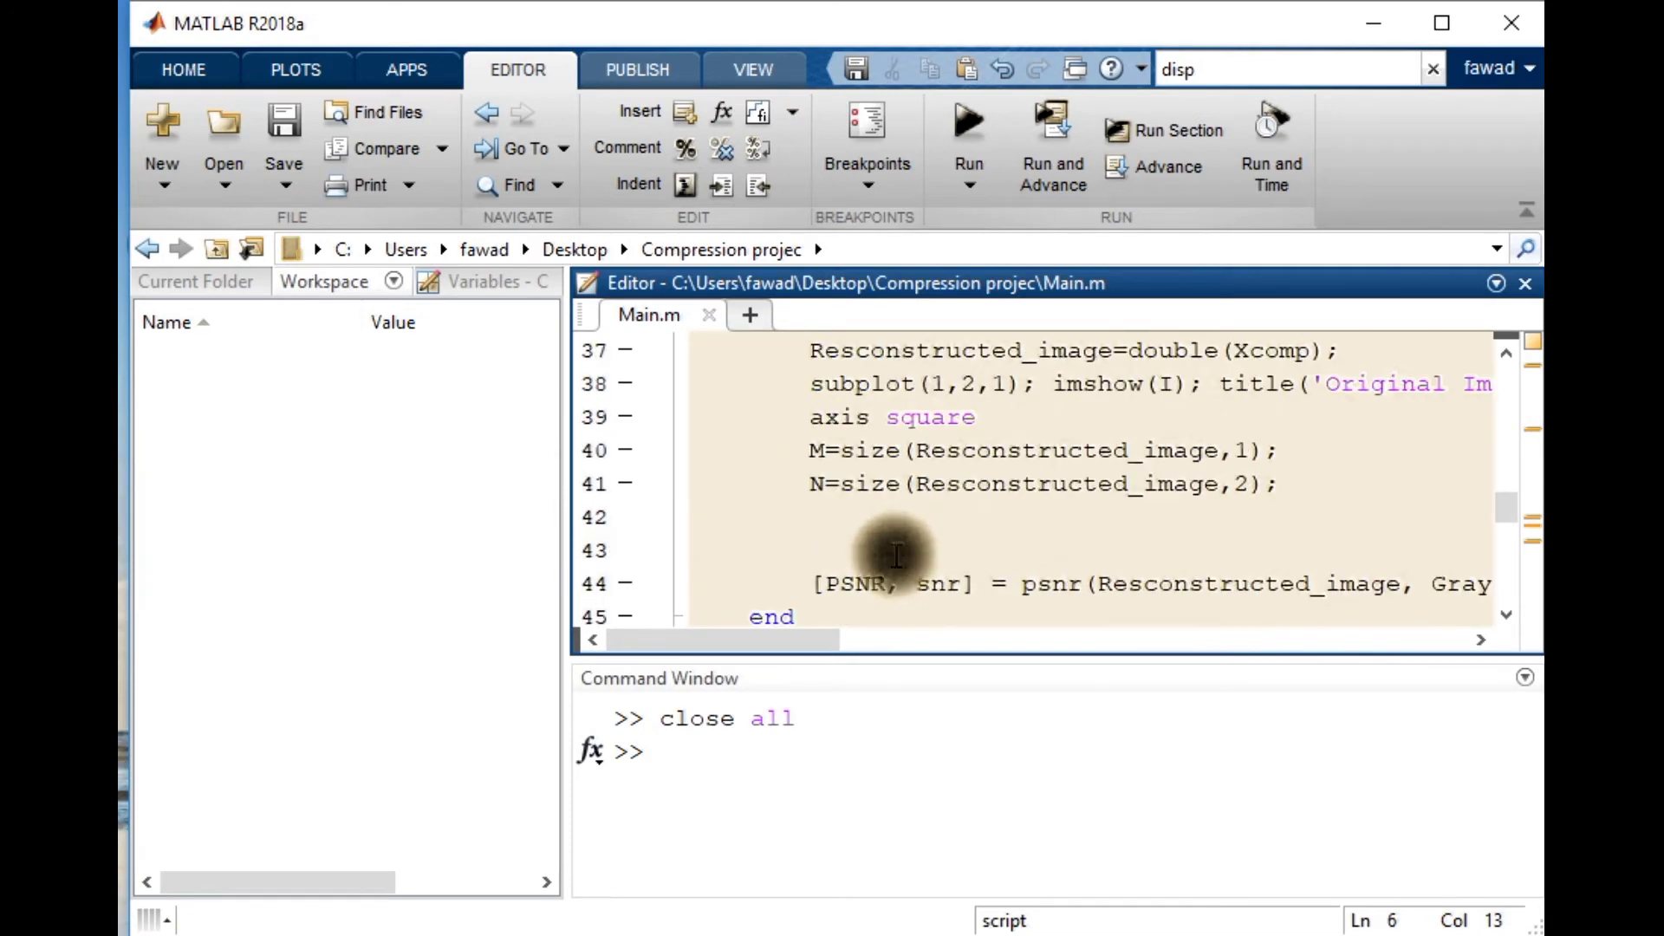
pyautogui.scroll(-4, 895, 557)
pyautogui.scroll(-3, 894, 557)
pyautogui.scroll(-1, 895, 557)
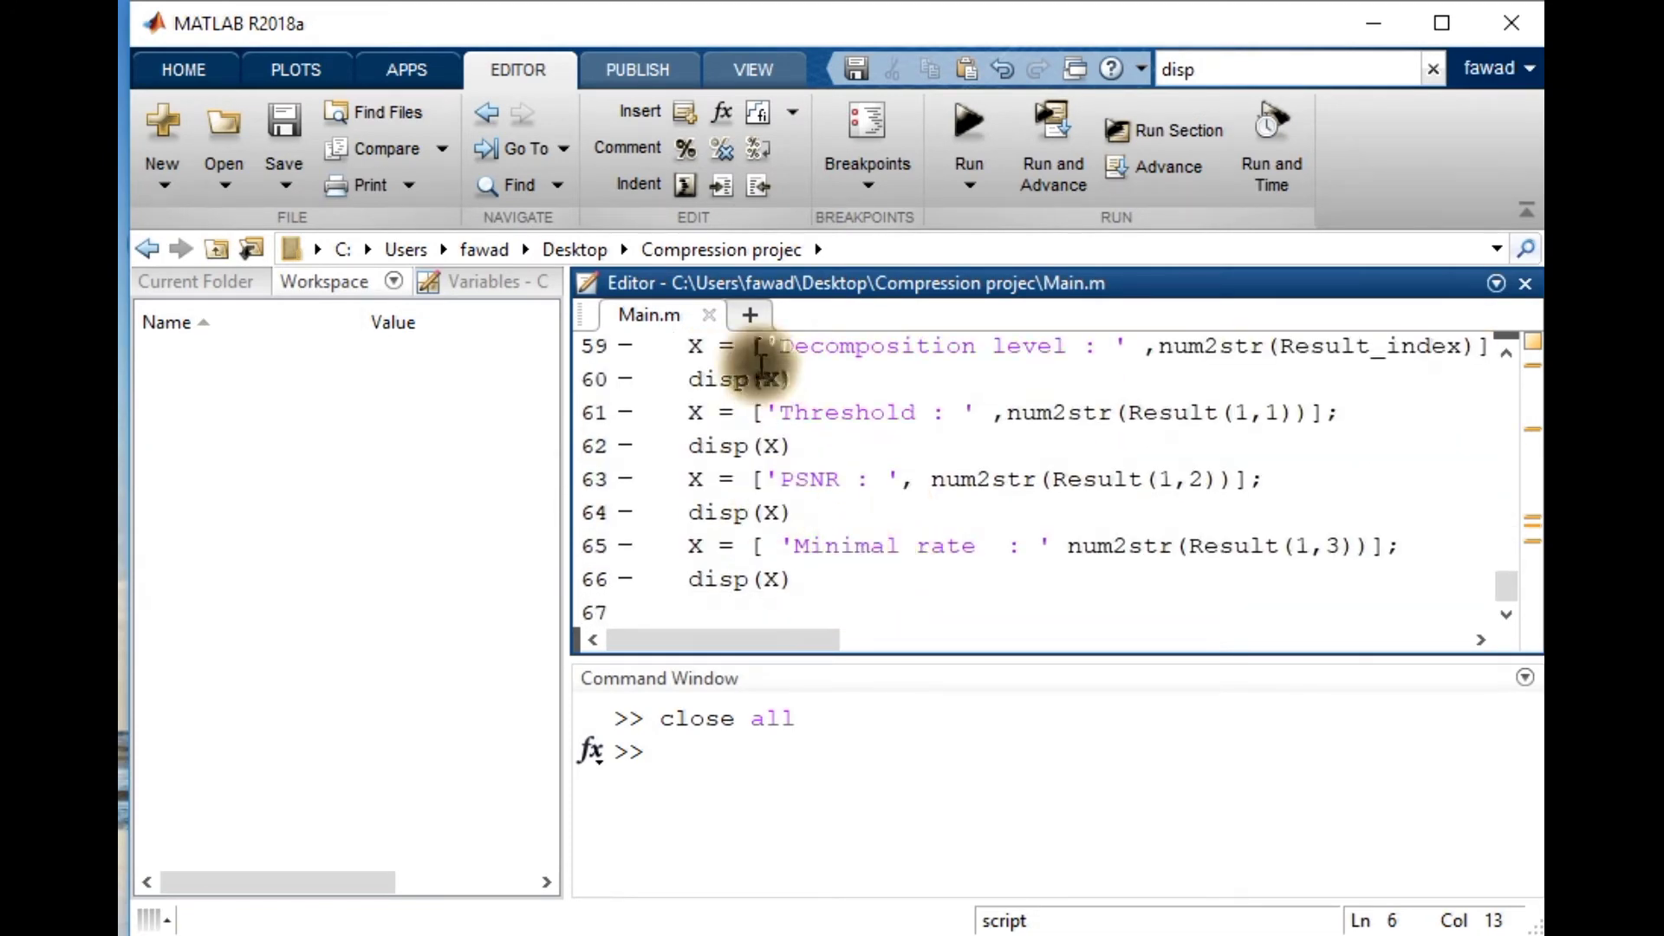
pyautogui.scroll(2, 928, 521)
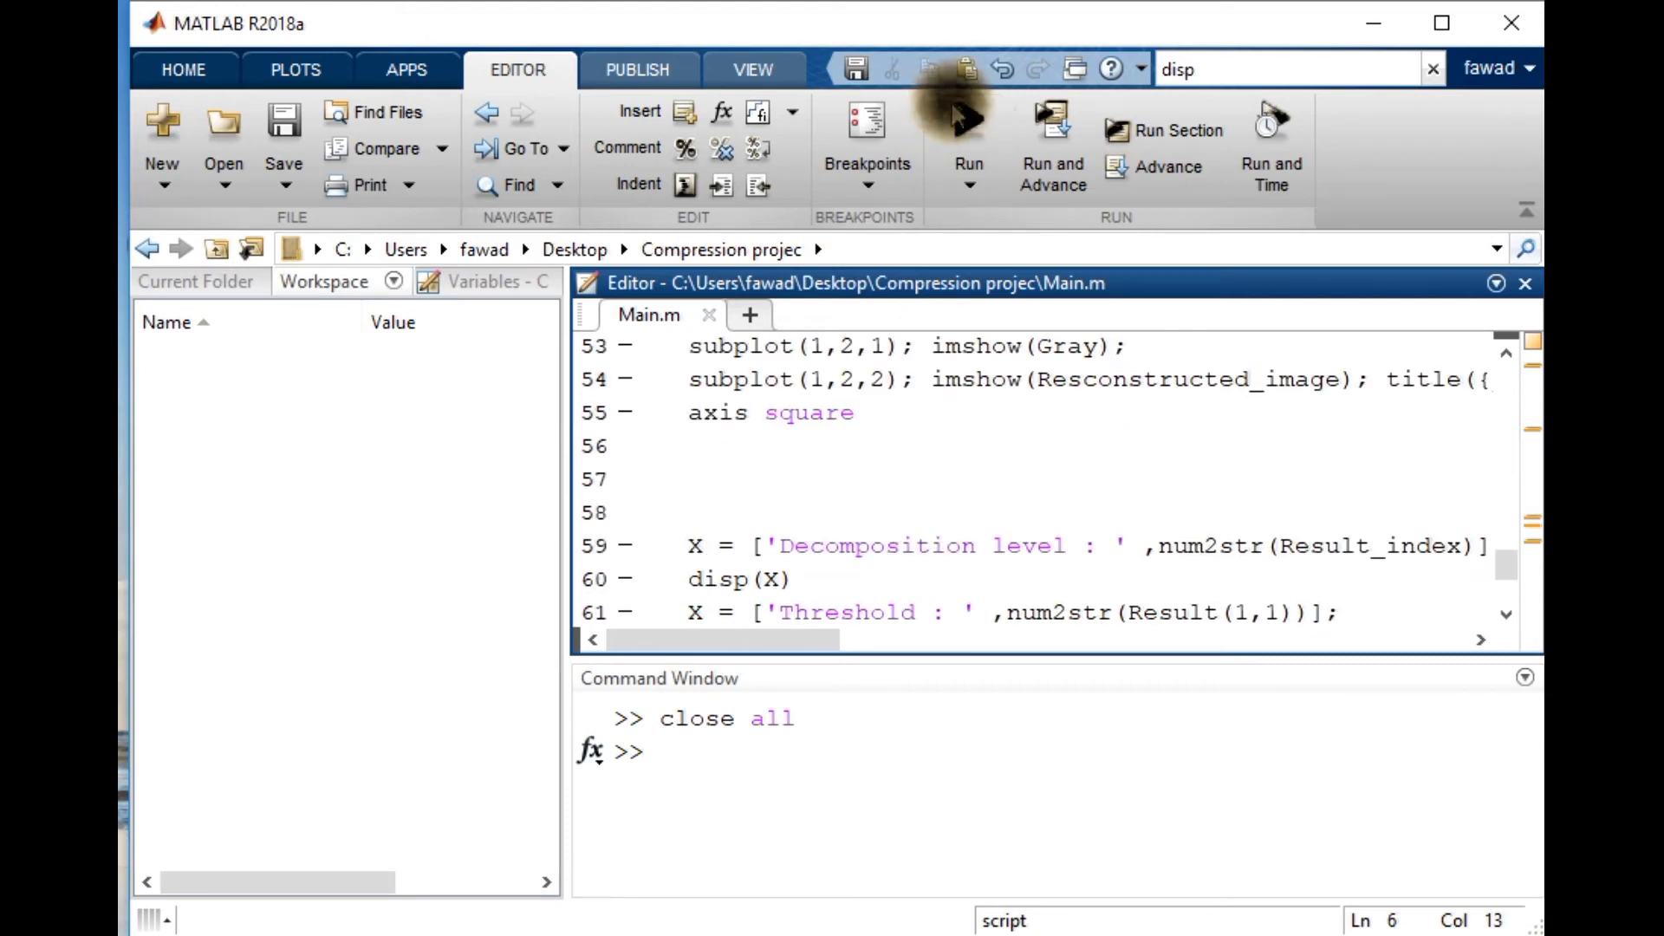
# Run Main.m and select image 1 (3) from the images folder
pyautogui.click(968, 140)
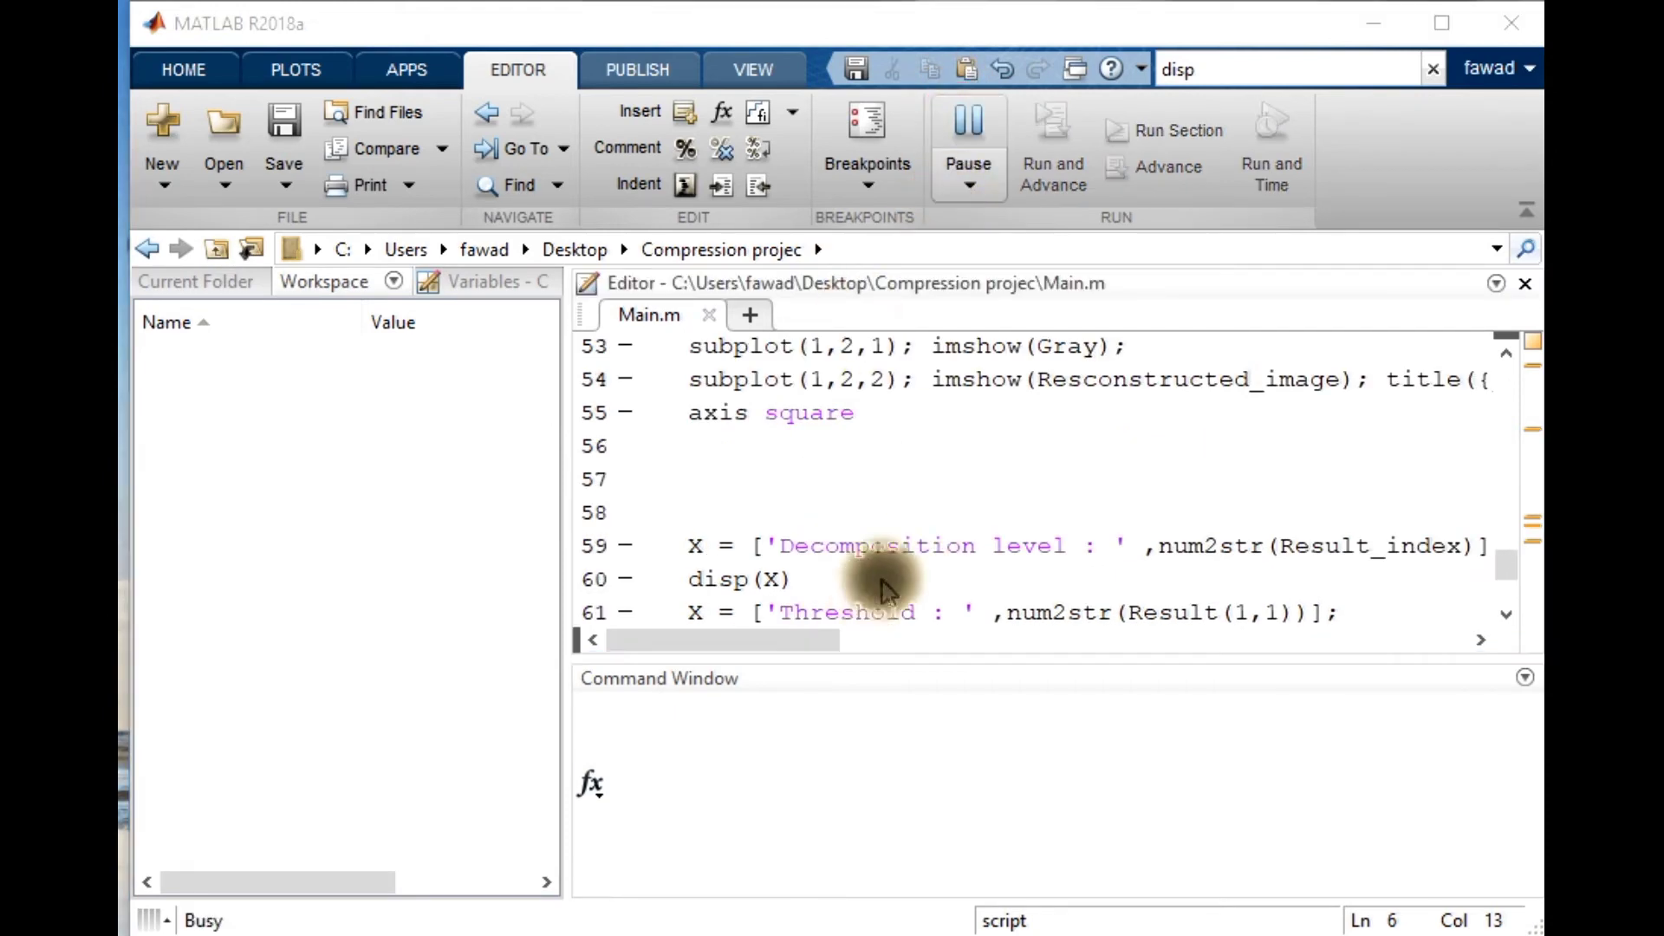
pyautogui.doubleClick(475, 211)
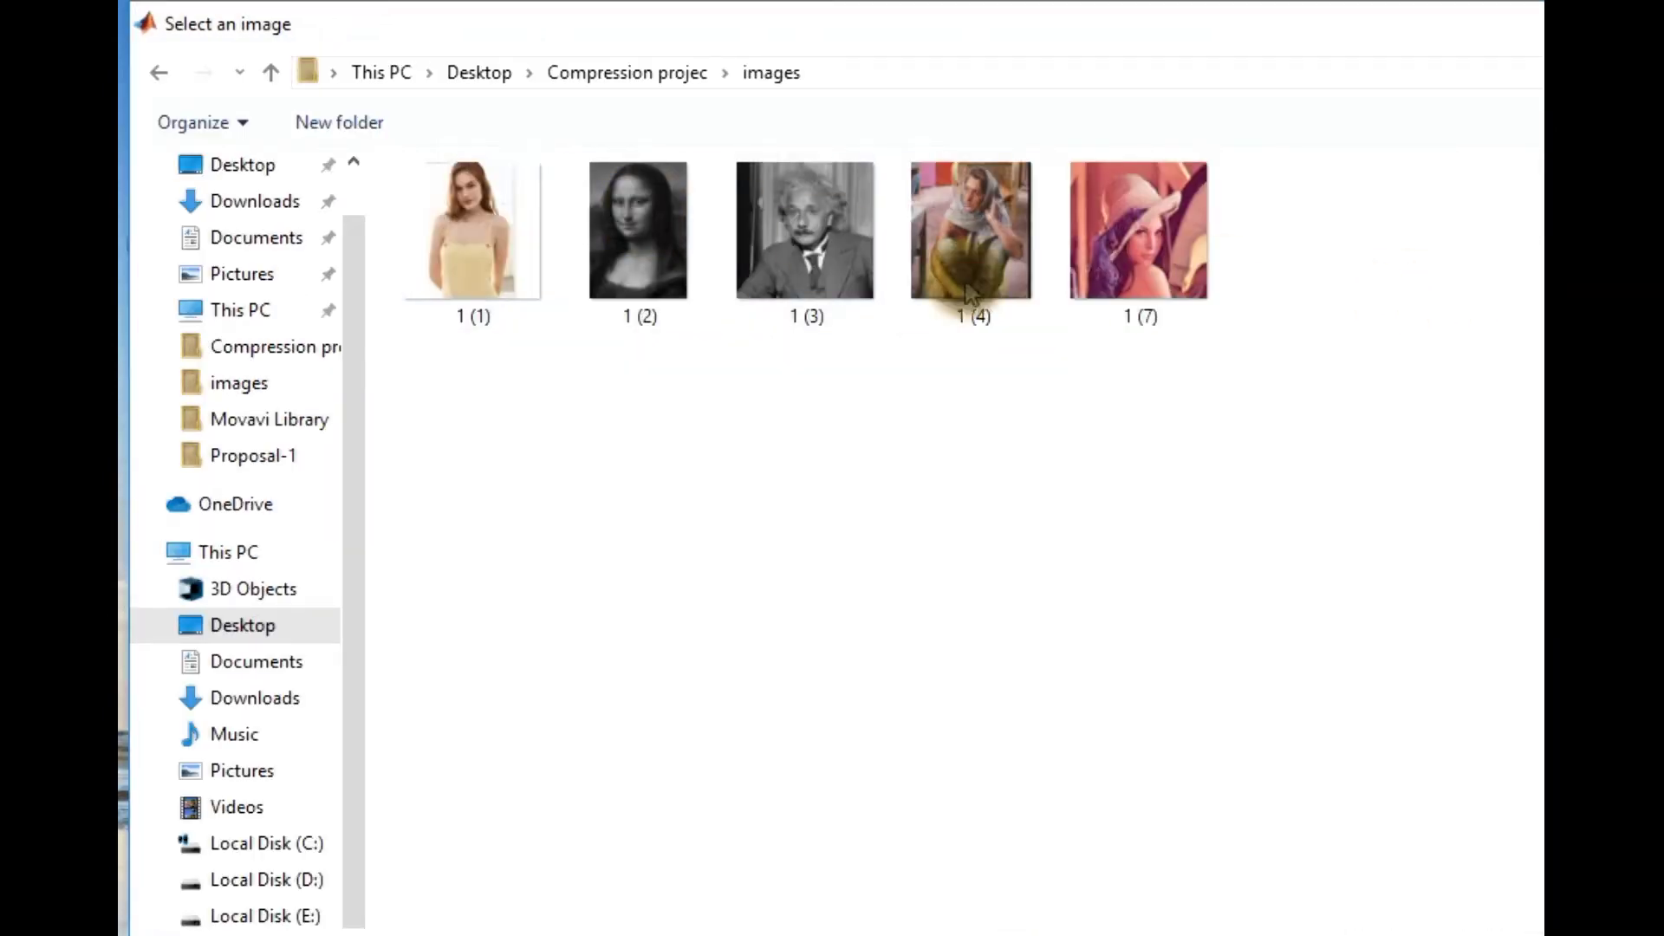
pyautogui.doubleClick(796, 267)
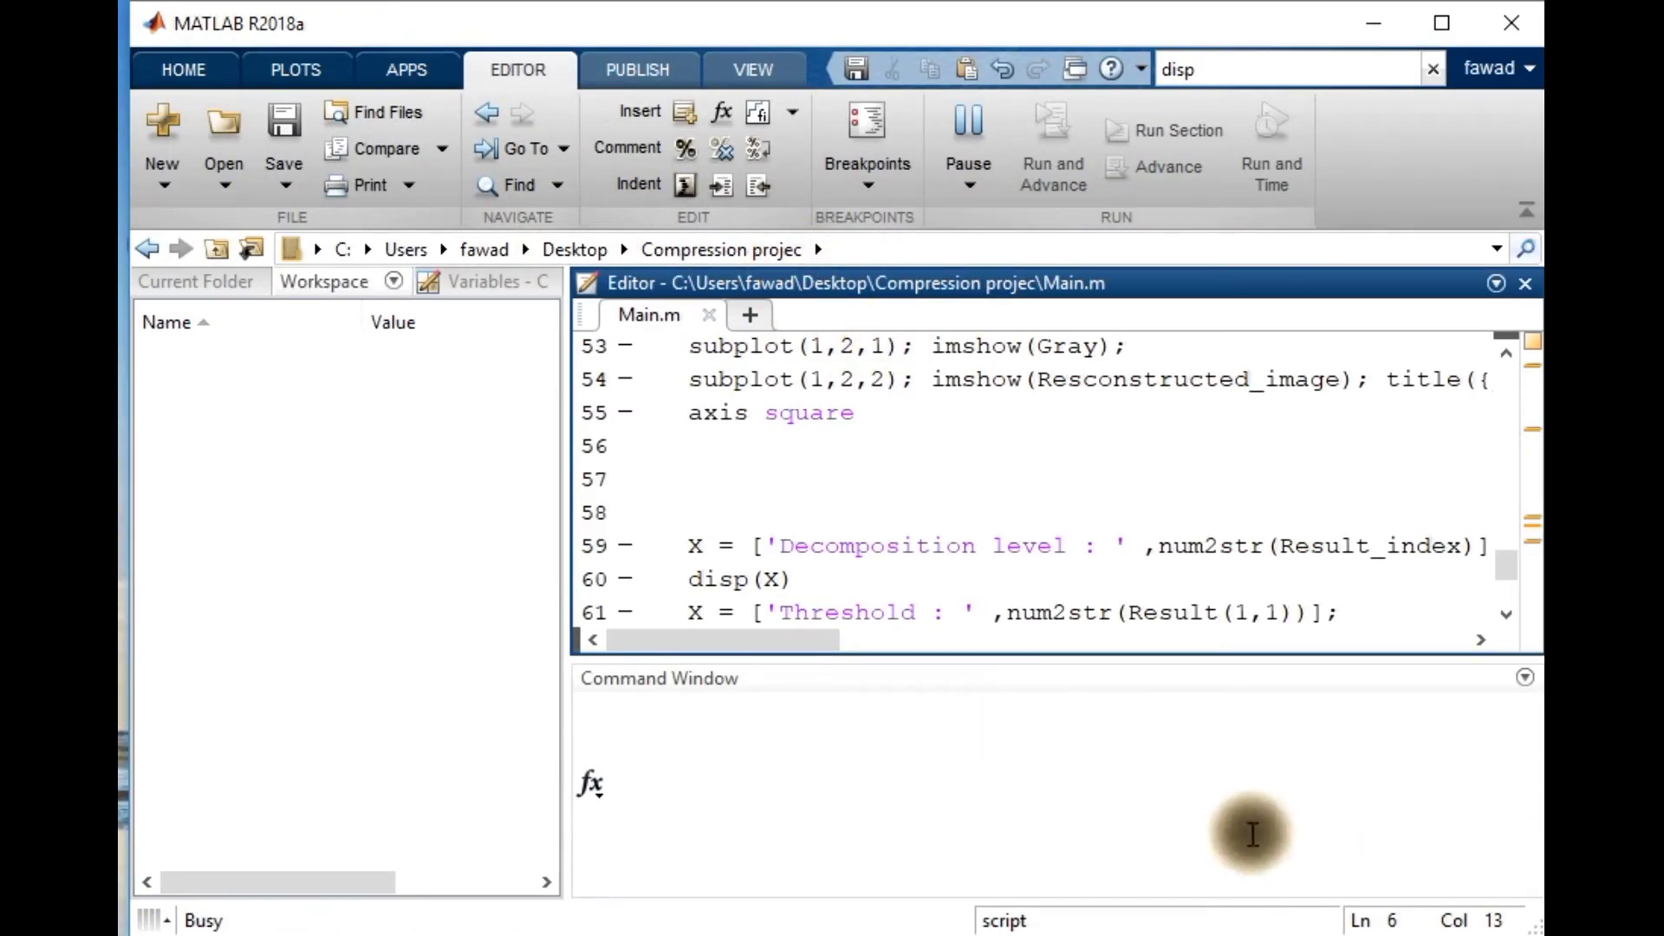
pyautogui.click(858, 794)
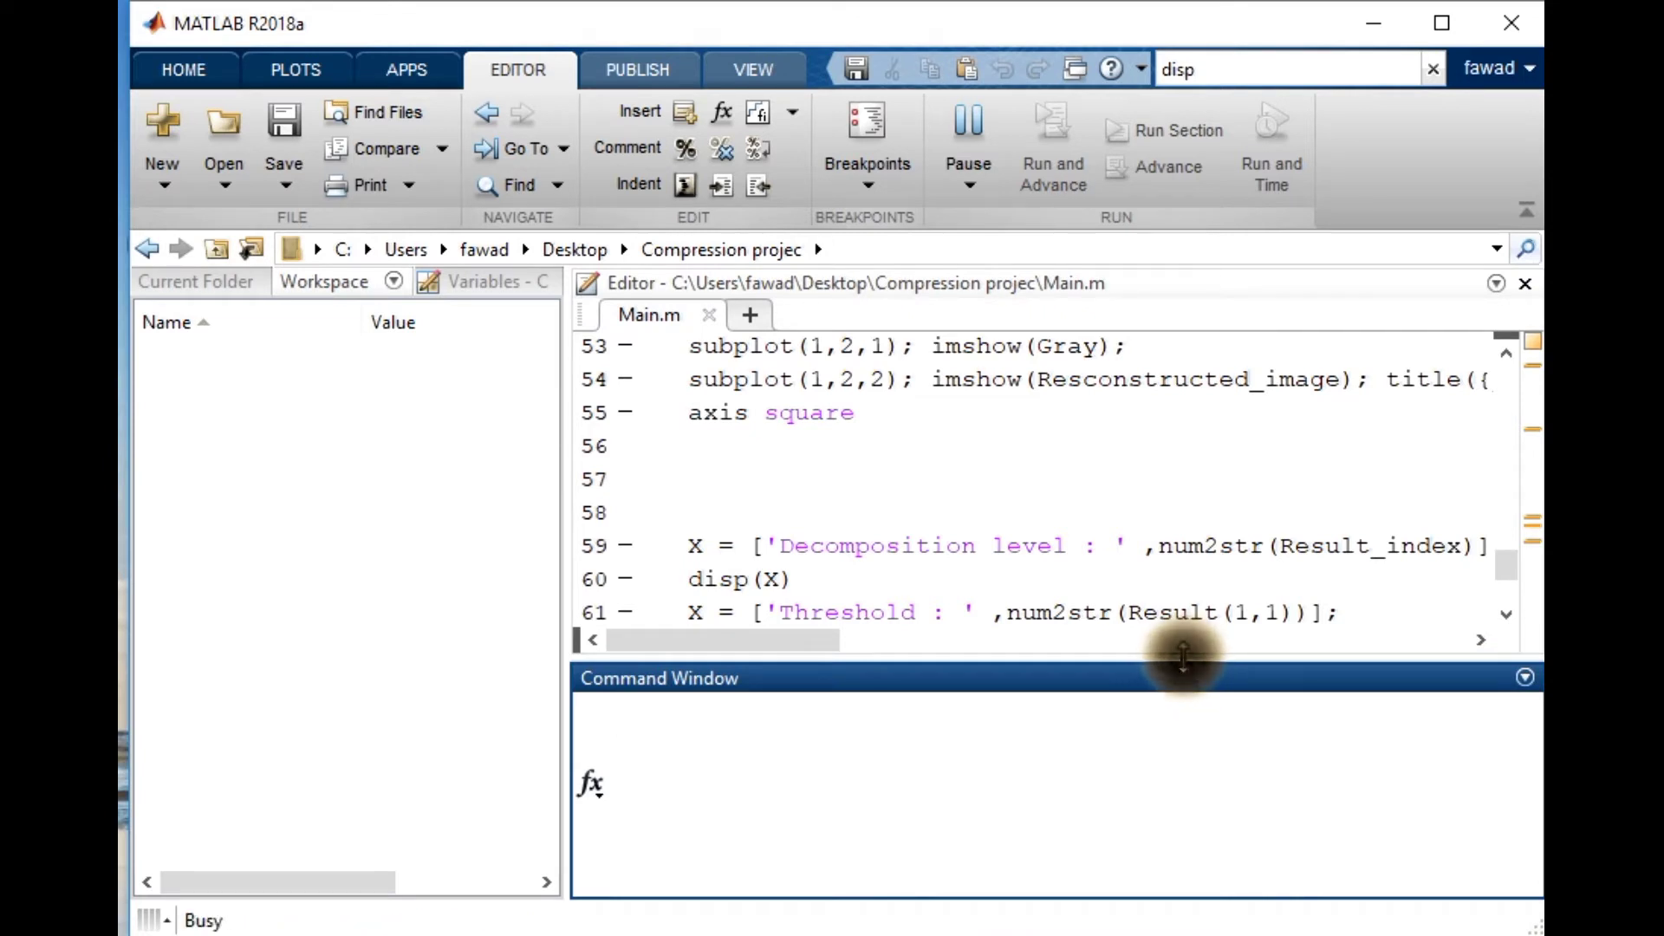
# Enlarge the Command Window, highlight the Final_data values including 0.0031, and restore the main window
pyautogui.moveTo(1182, 659); pyautogui.dragTo(1182, 641)
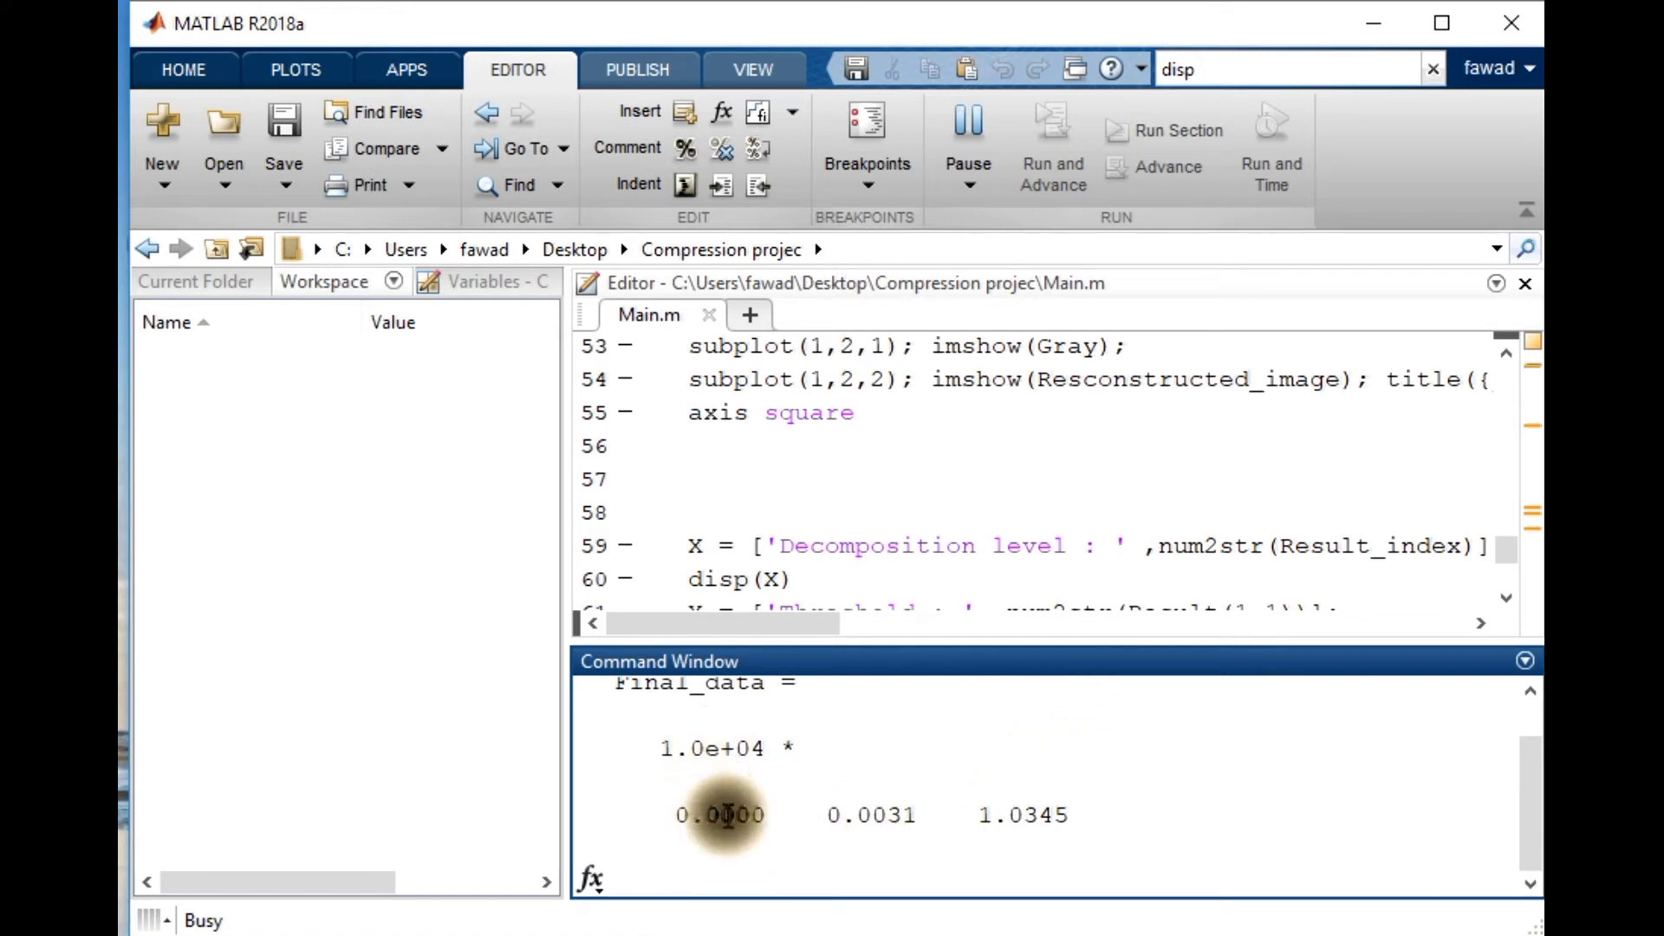
pyautogui.moveTo(738, 814); pyautogui.dragTo(676, 814)
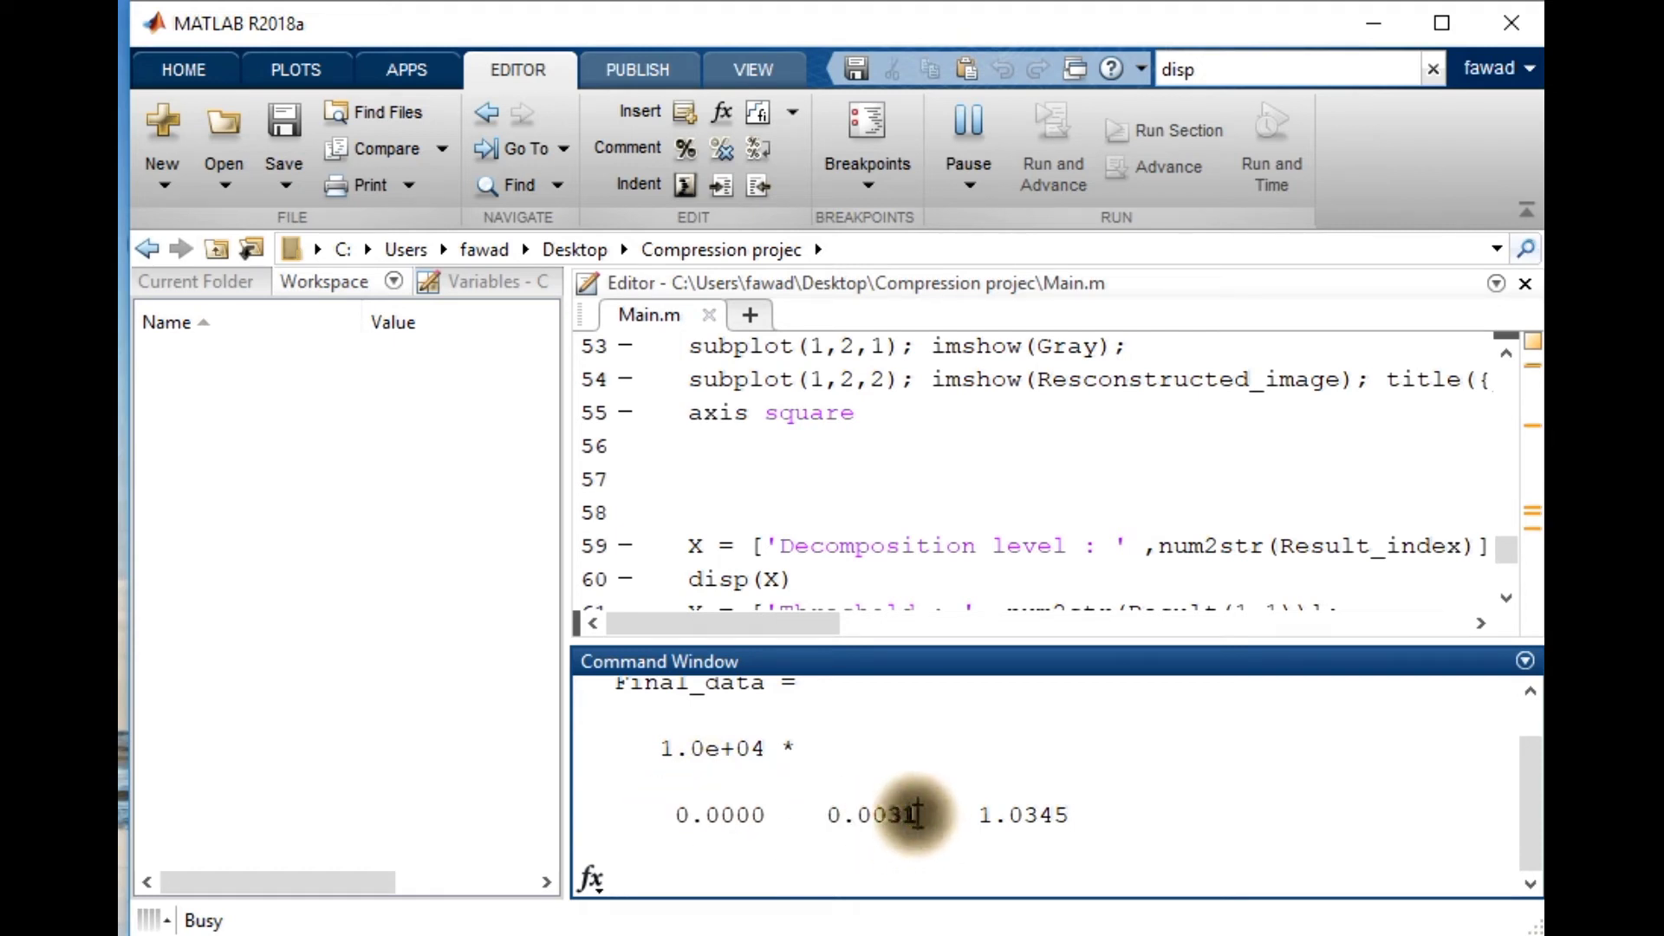
pyautogui.moveTo(919, 815); pyautogui.dragTo(827, 815)
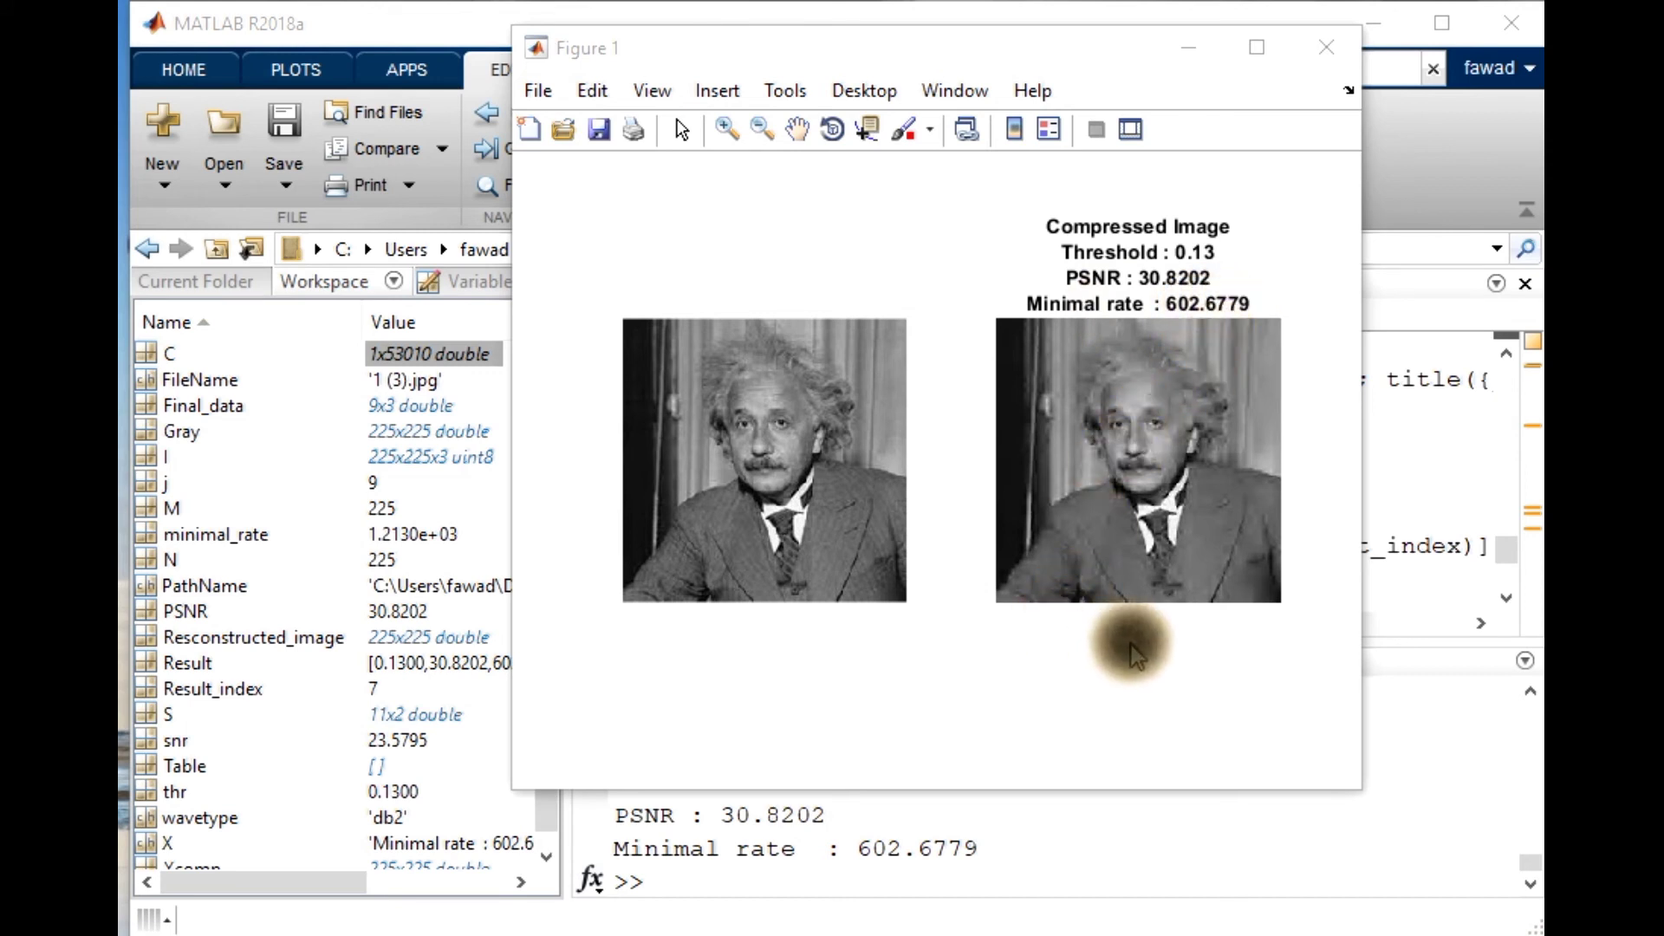
pyautogui.click(1039, 876)
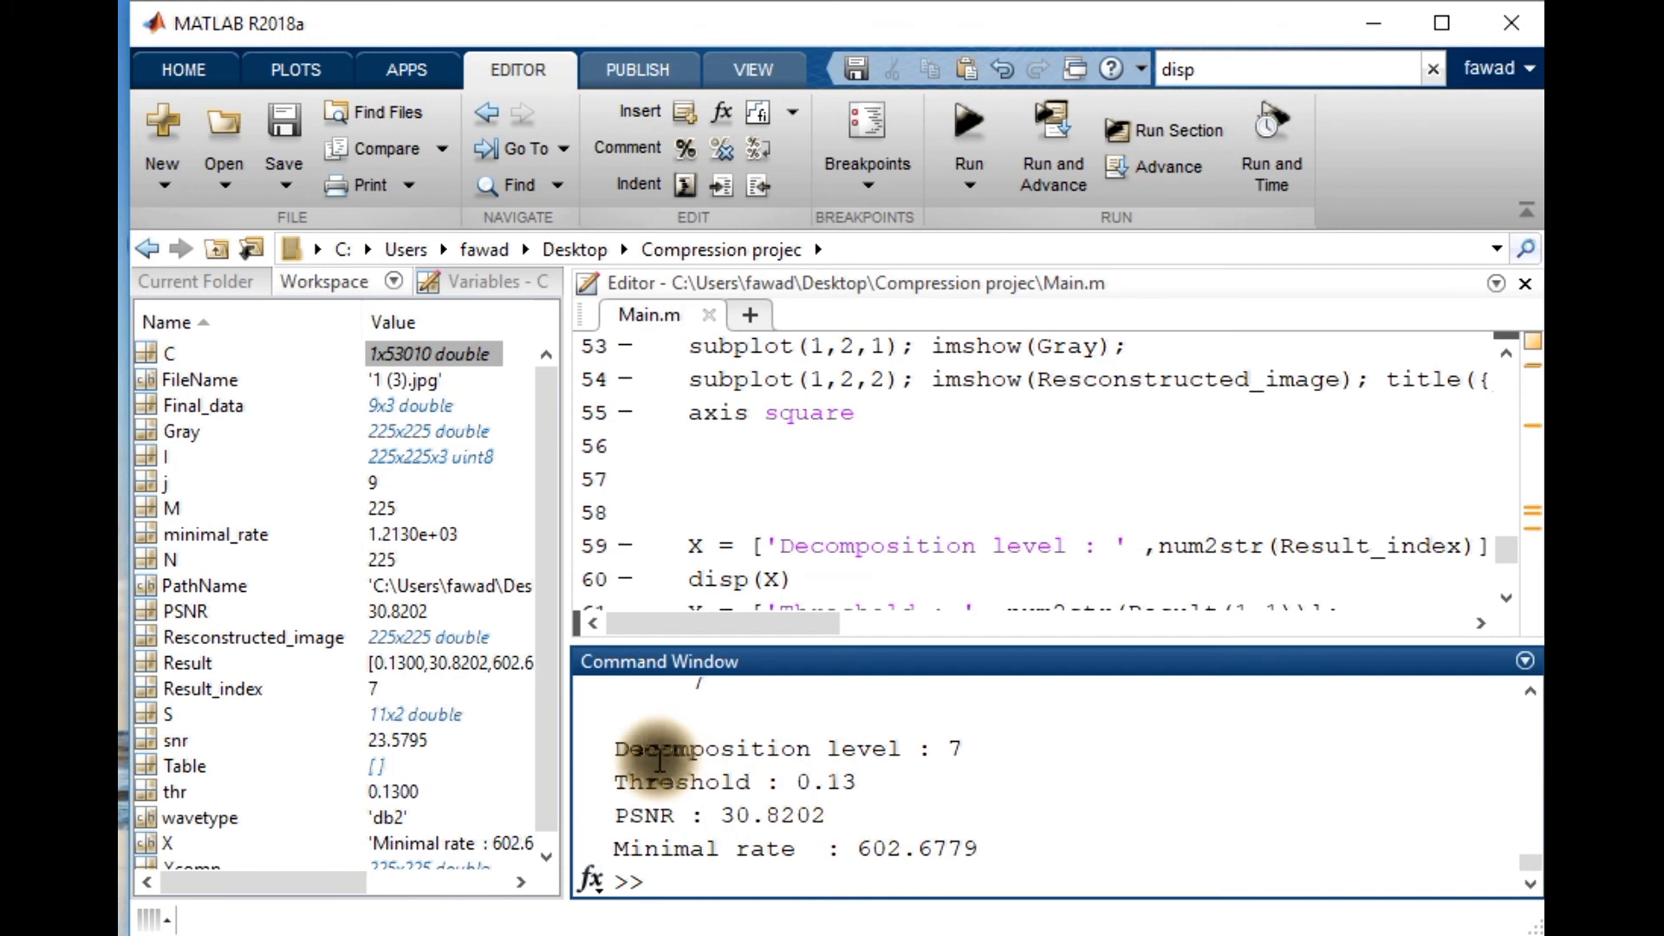
pyautogui.moveTo(969, 750); pyautogui.dragTo(612, 751)
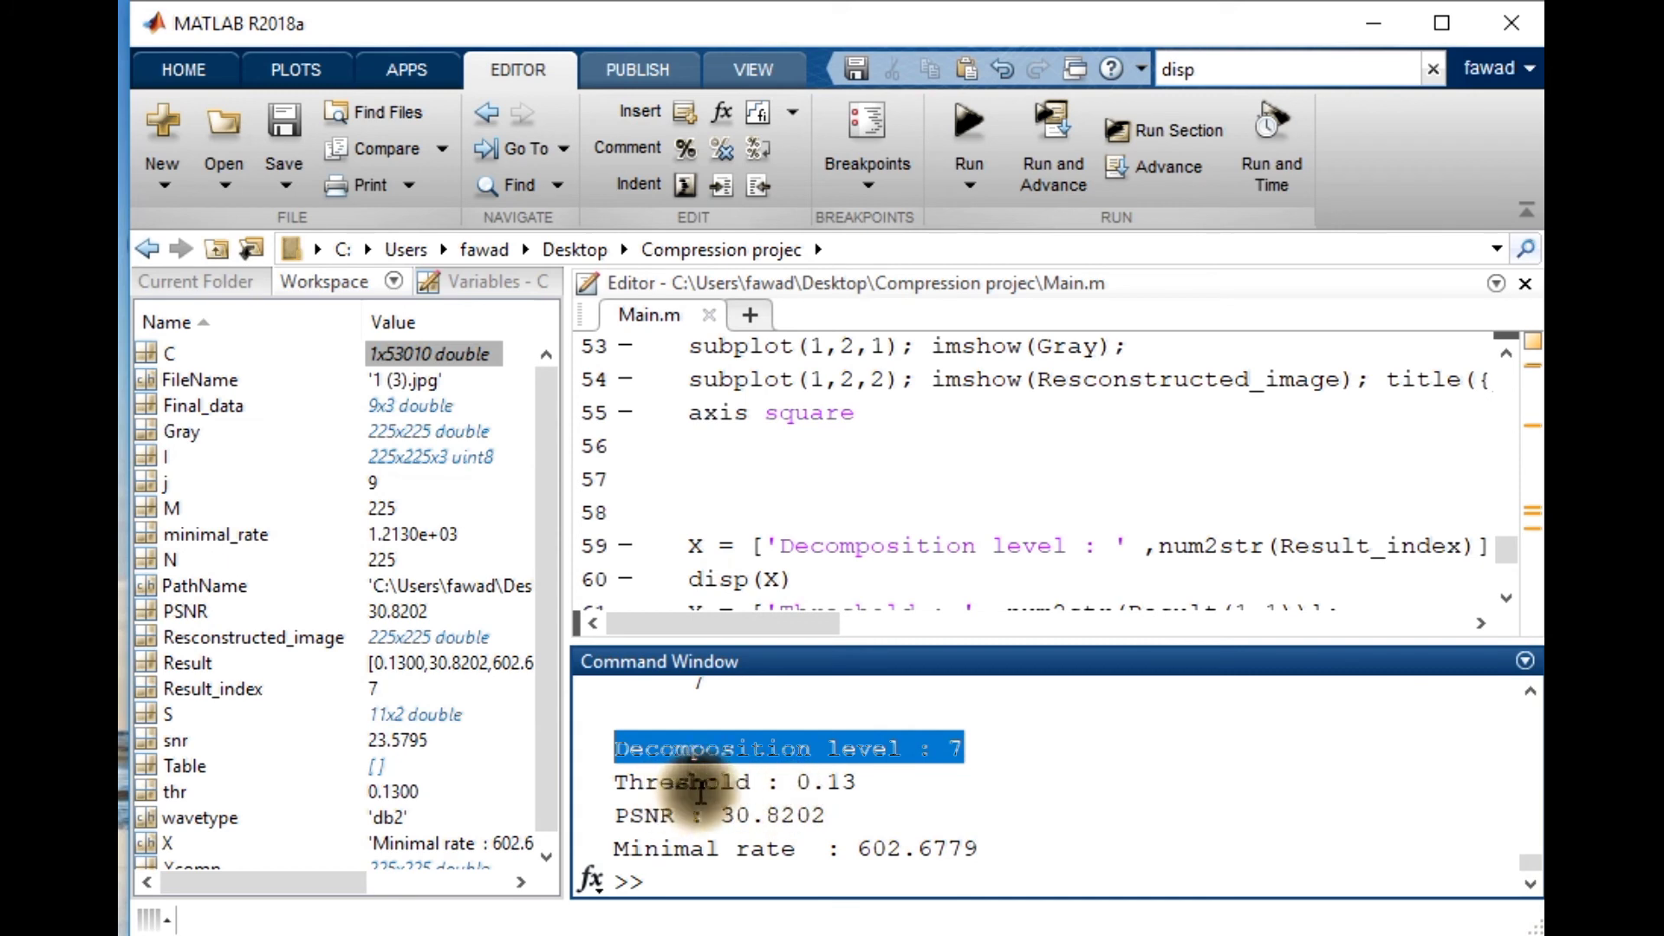
pyautogui.moveTo(612, 777); pyautogui.dragTo(837, 799)
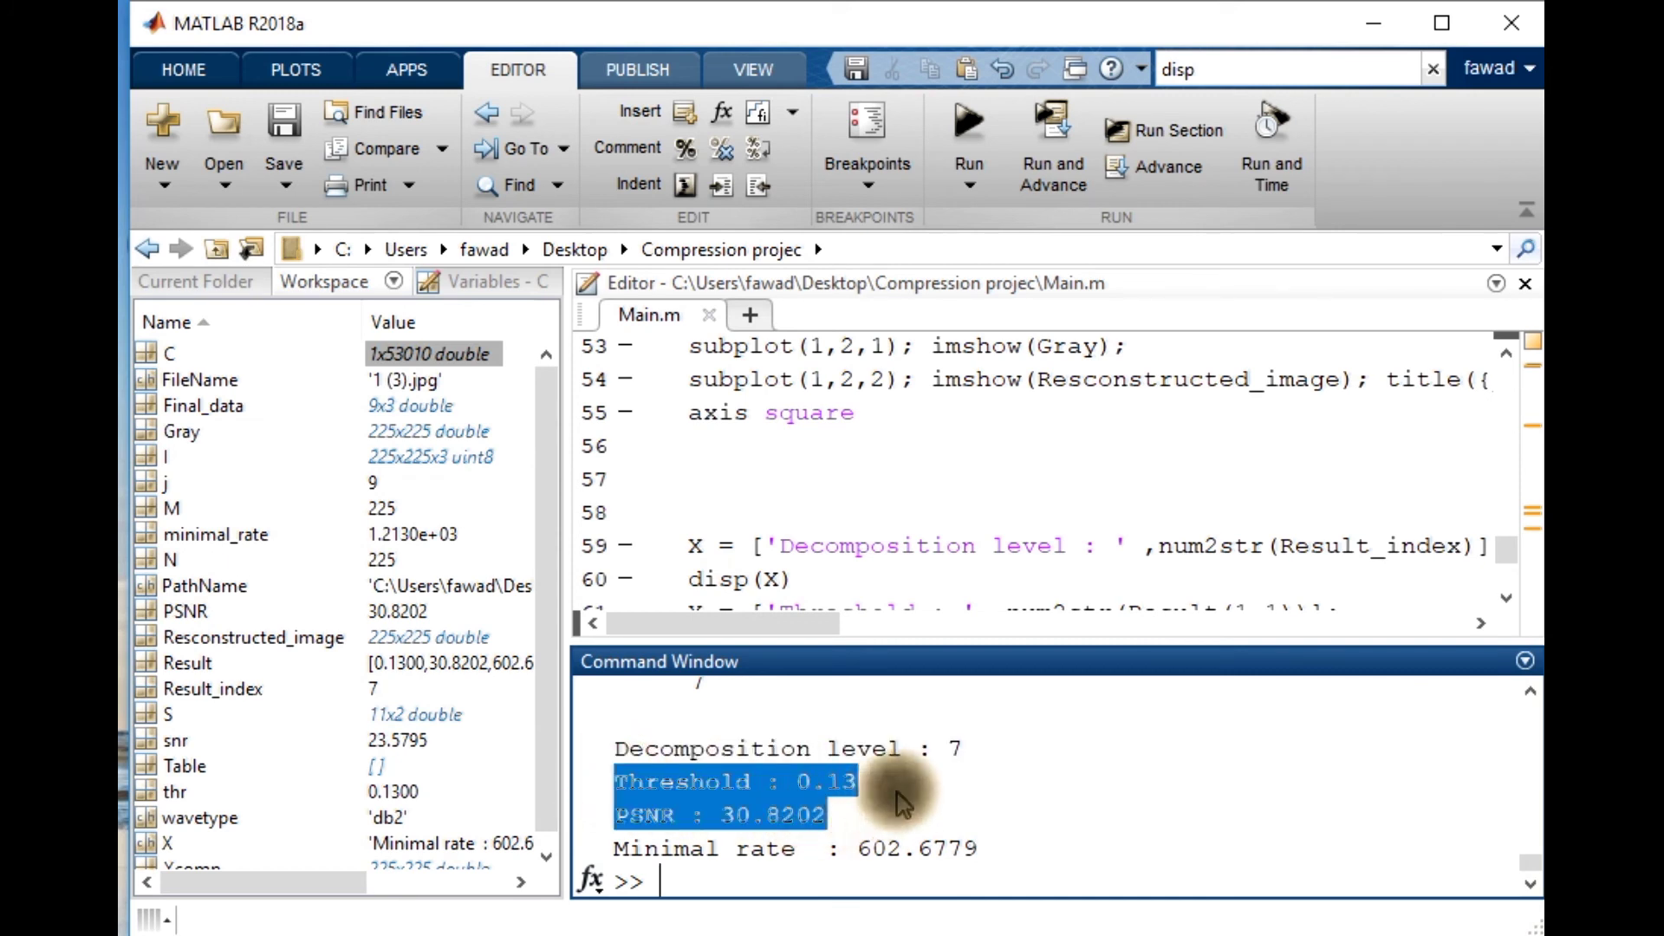
pyautogui.click(875, 781)
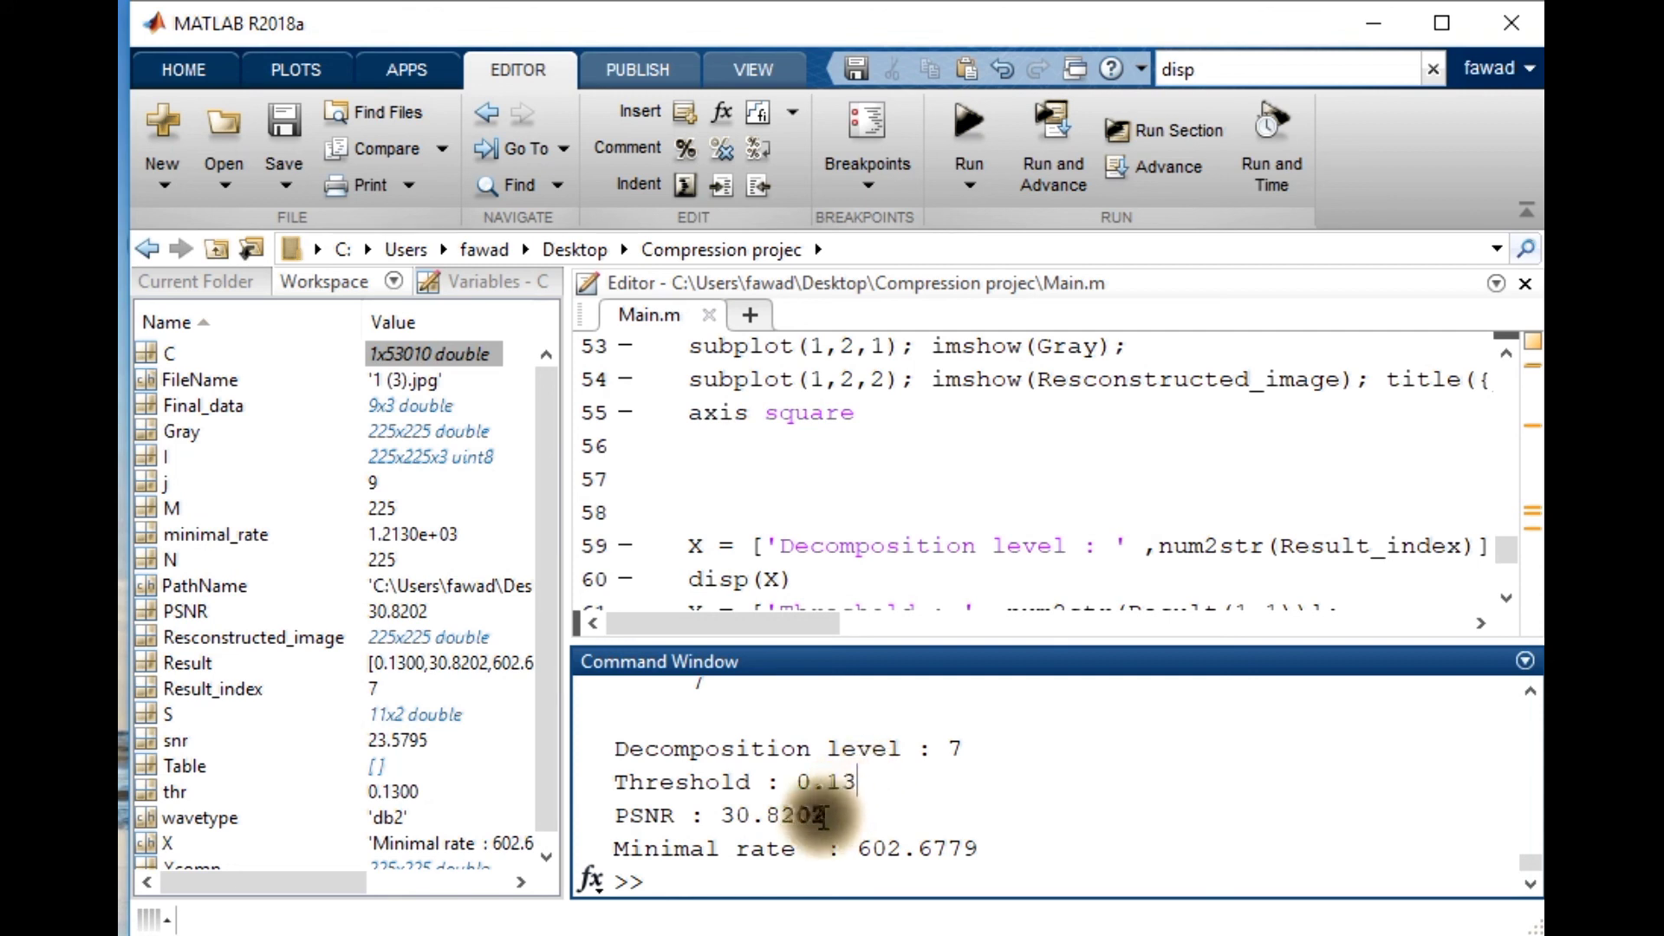
pyautogui.moveTo(833, 815); pyautogui.dragTo(679, 815)
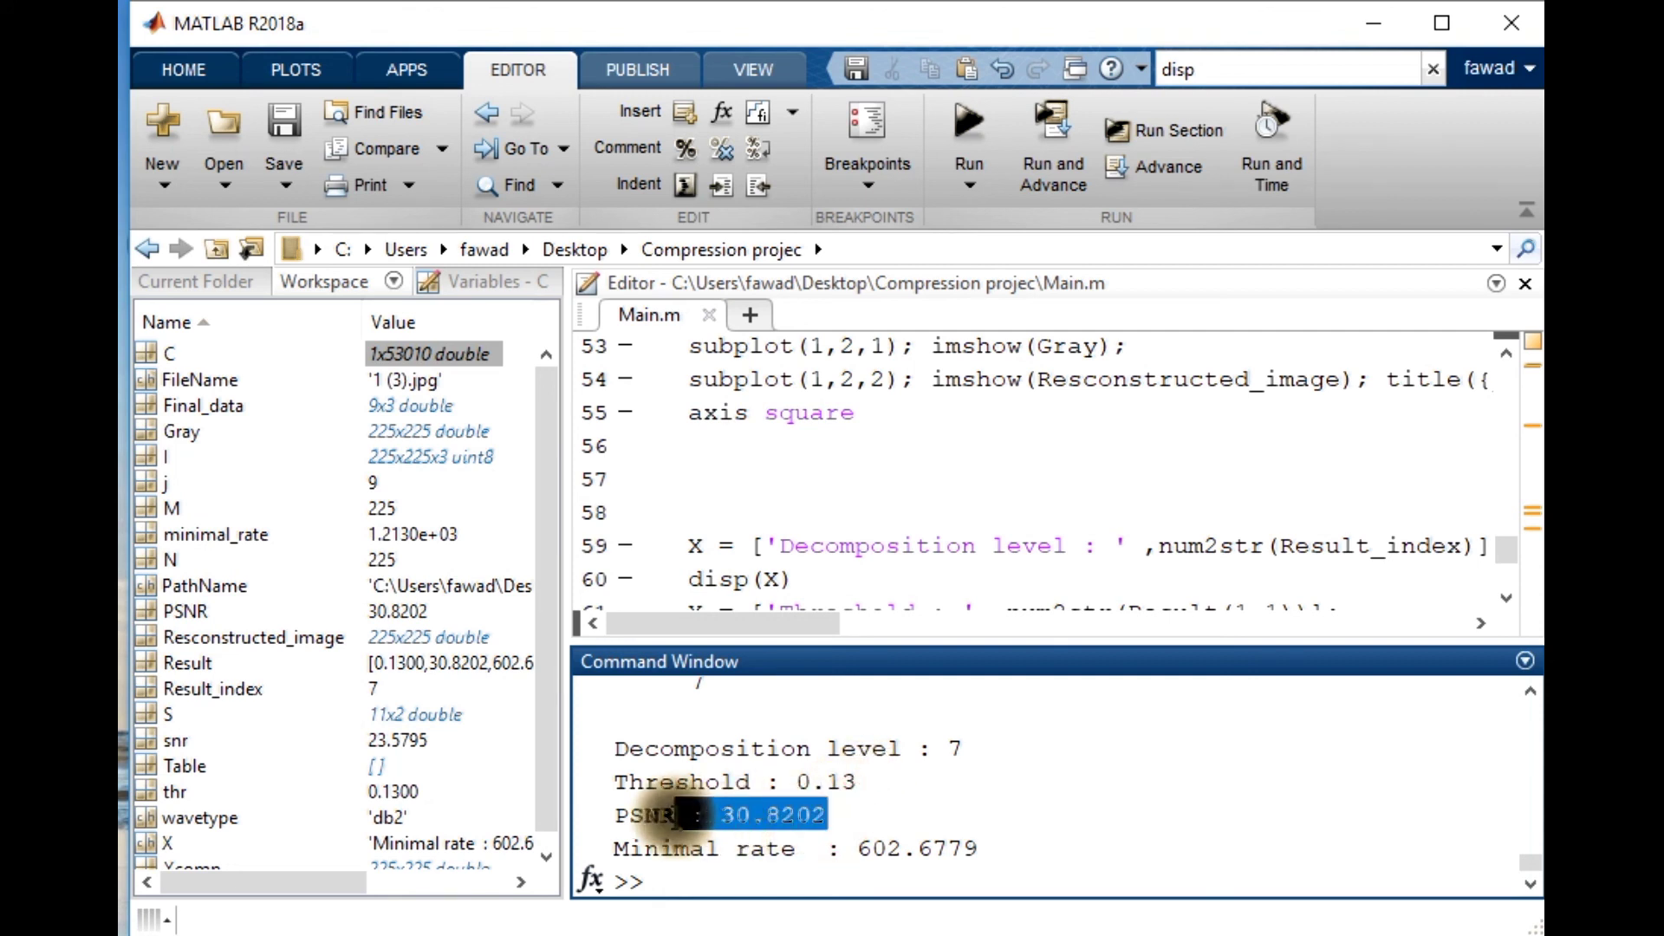
pyautogui.moveTo(679, 814); pyautogui.dragTo(614, 815)
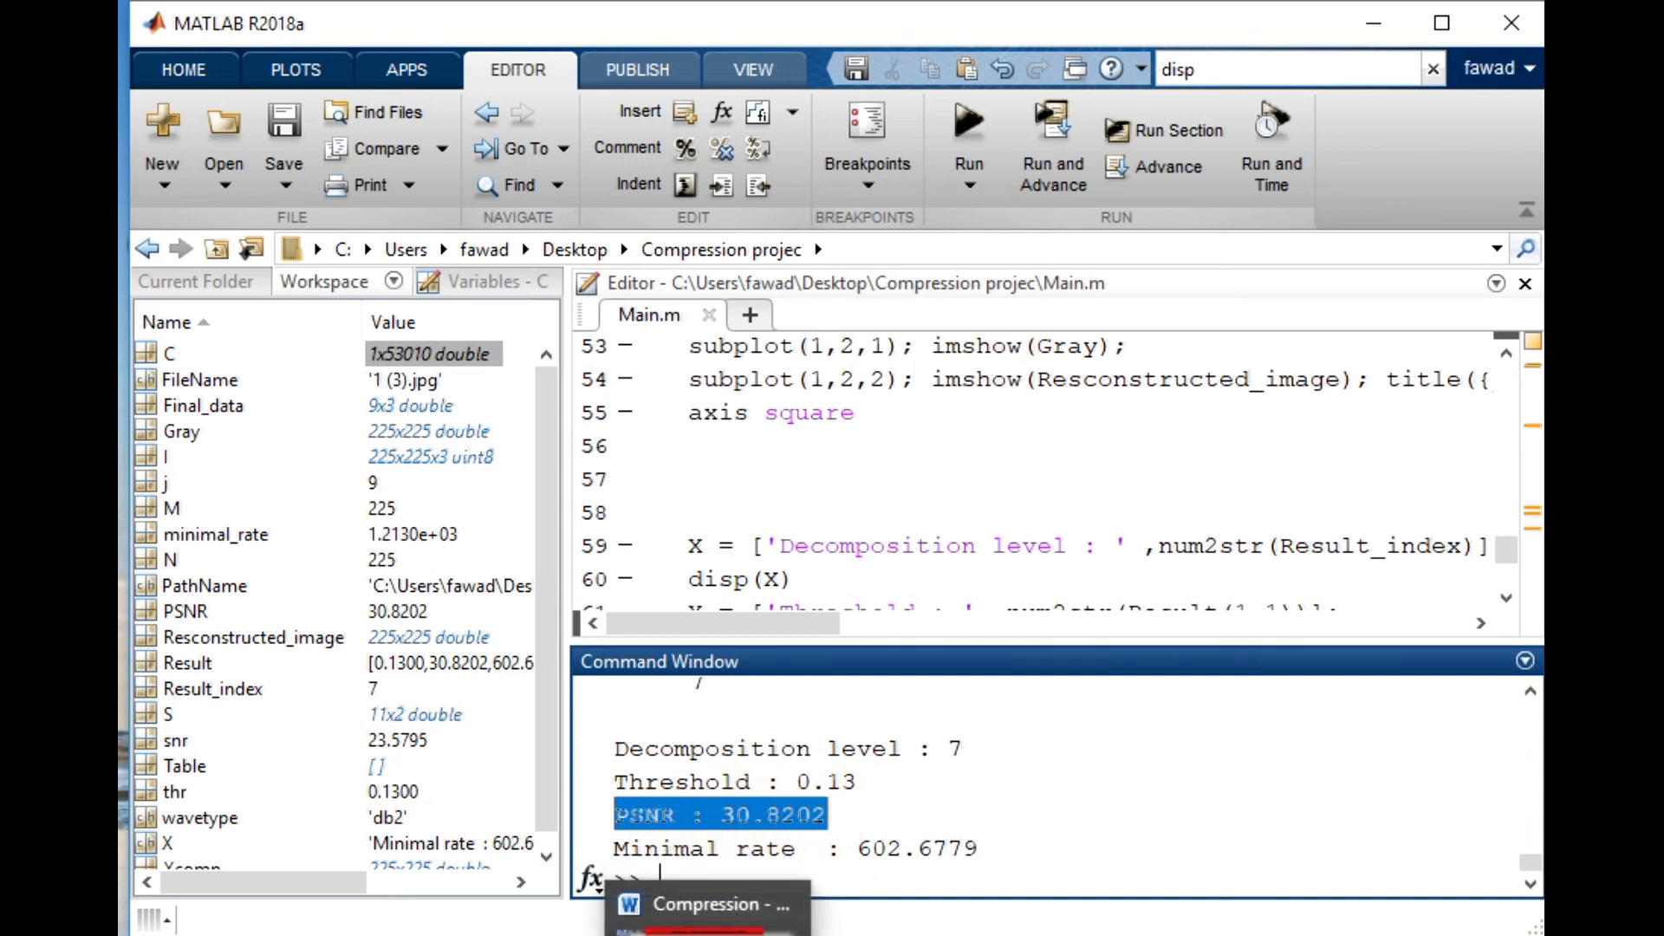
pyautogui.click(709, 911)
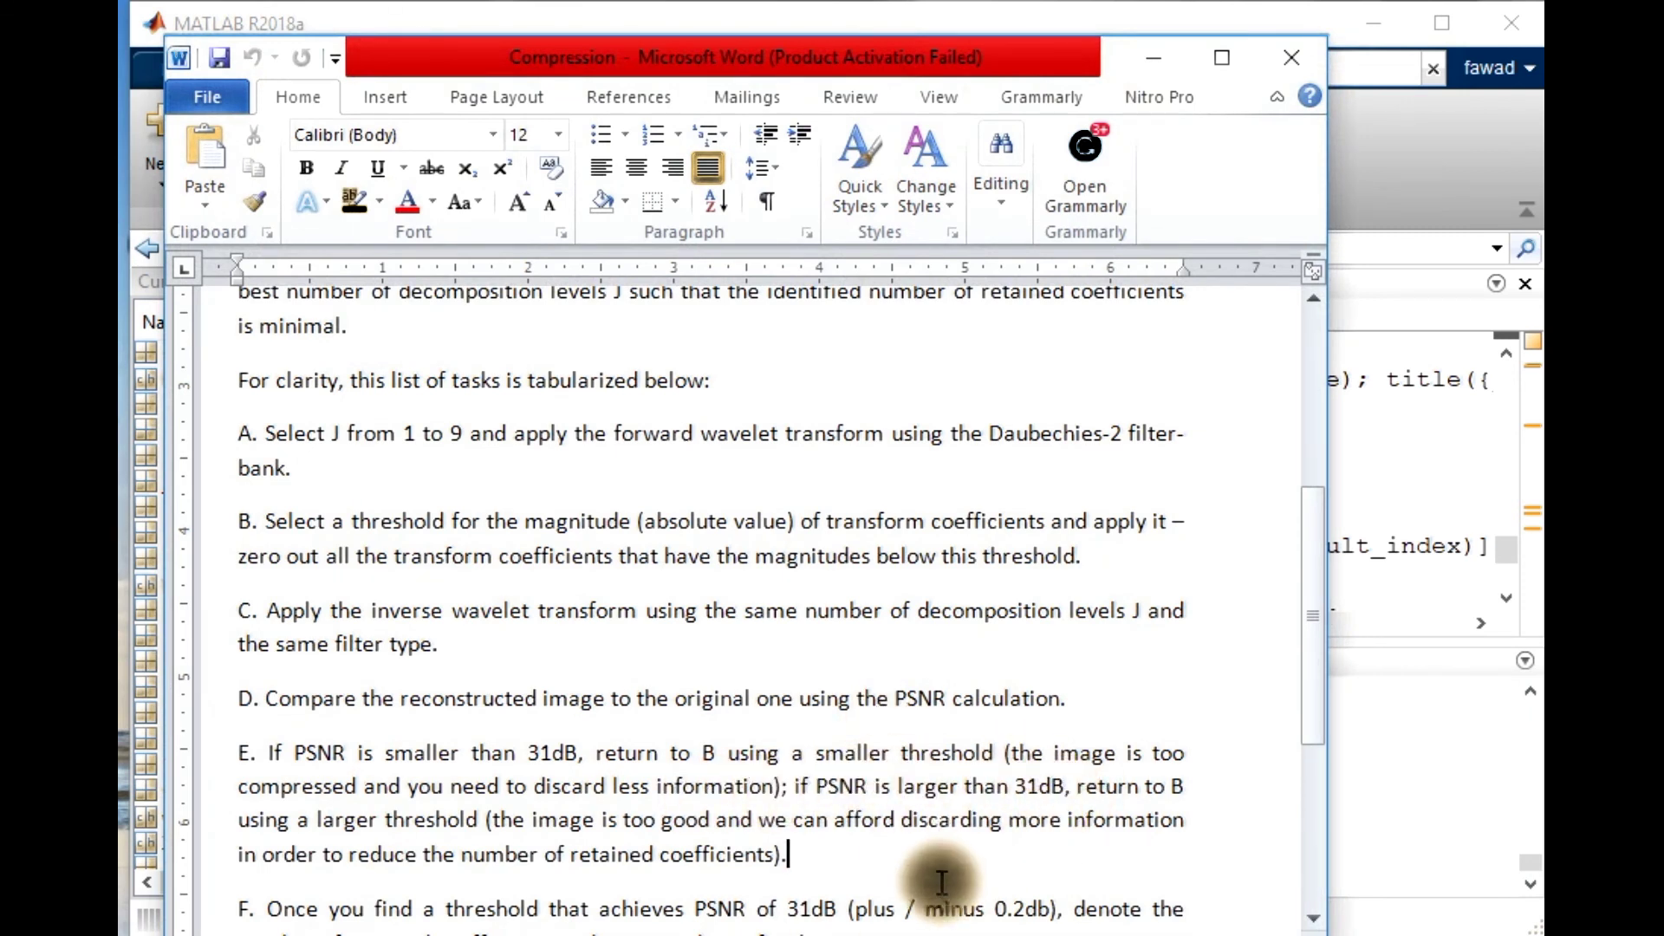
pyautogui.moveTo(1048, 910); pyautogui.dragTo(752, 909)
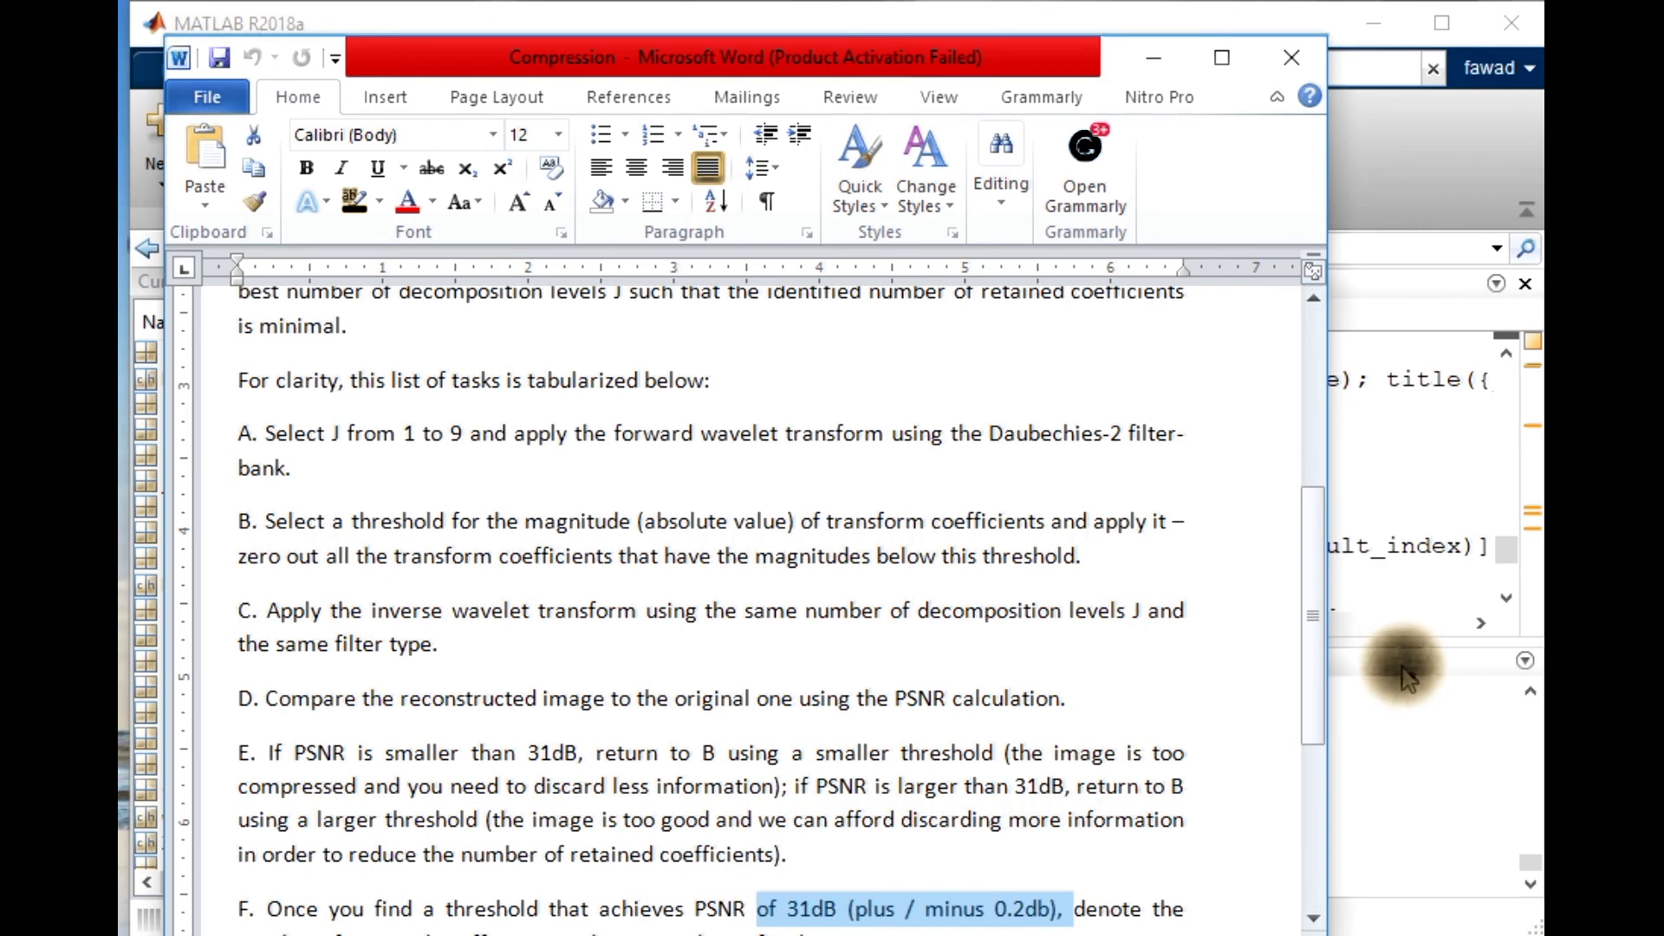
pyautogui.click(1401, 676)
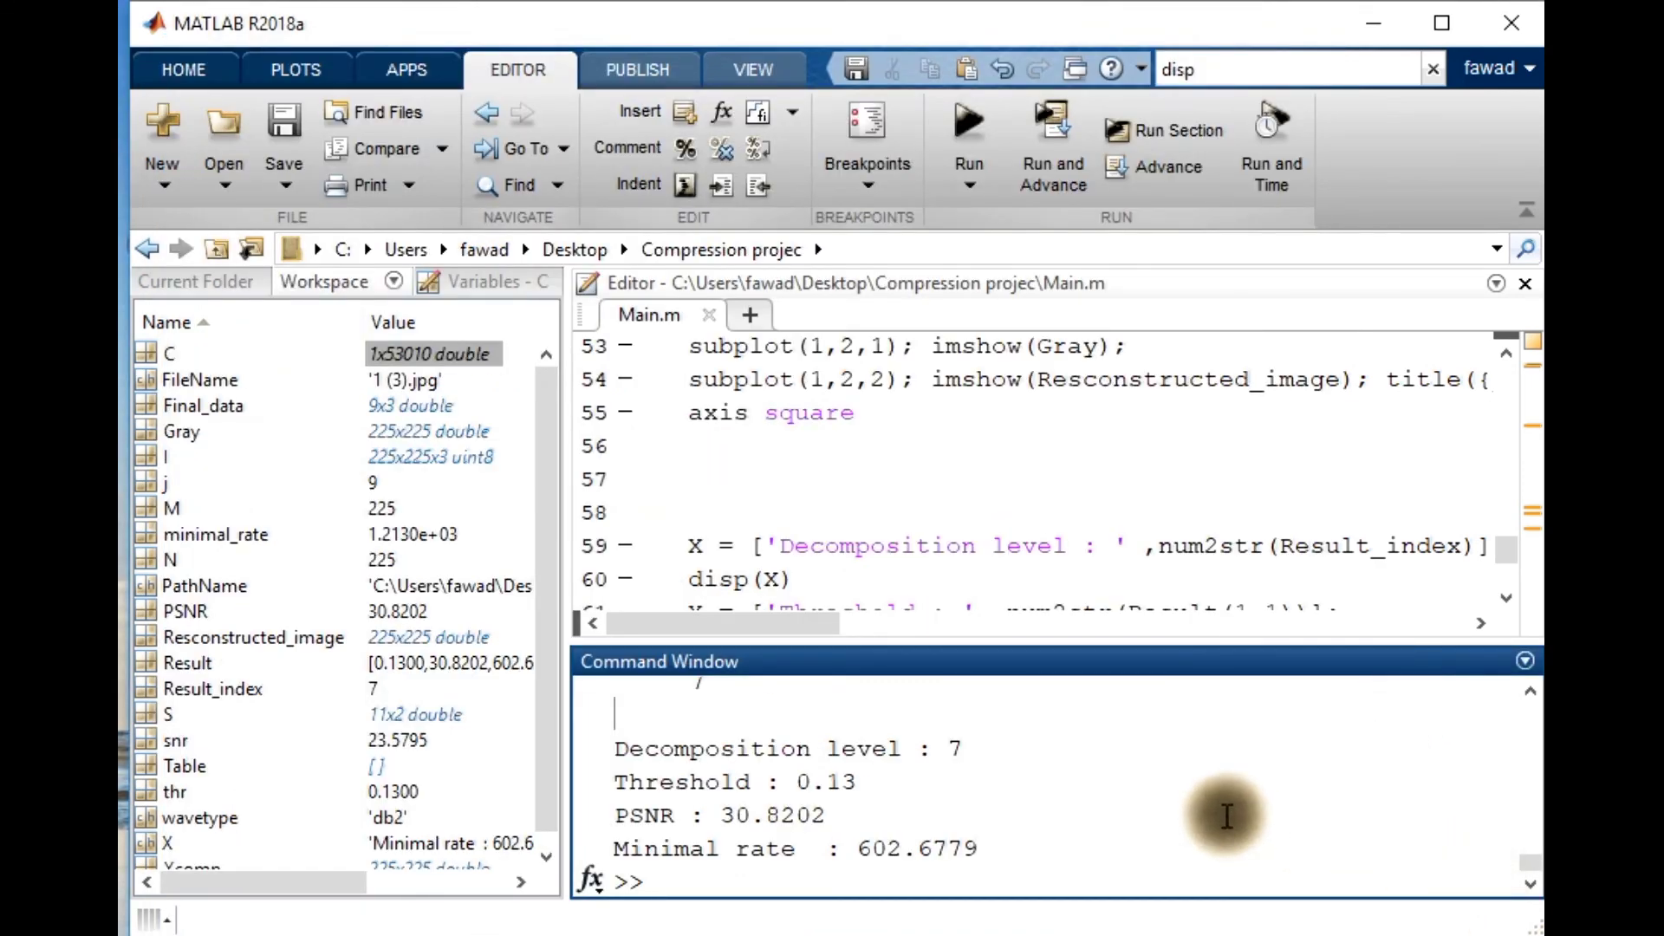